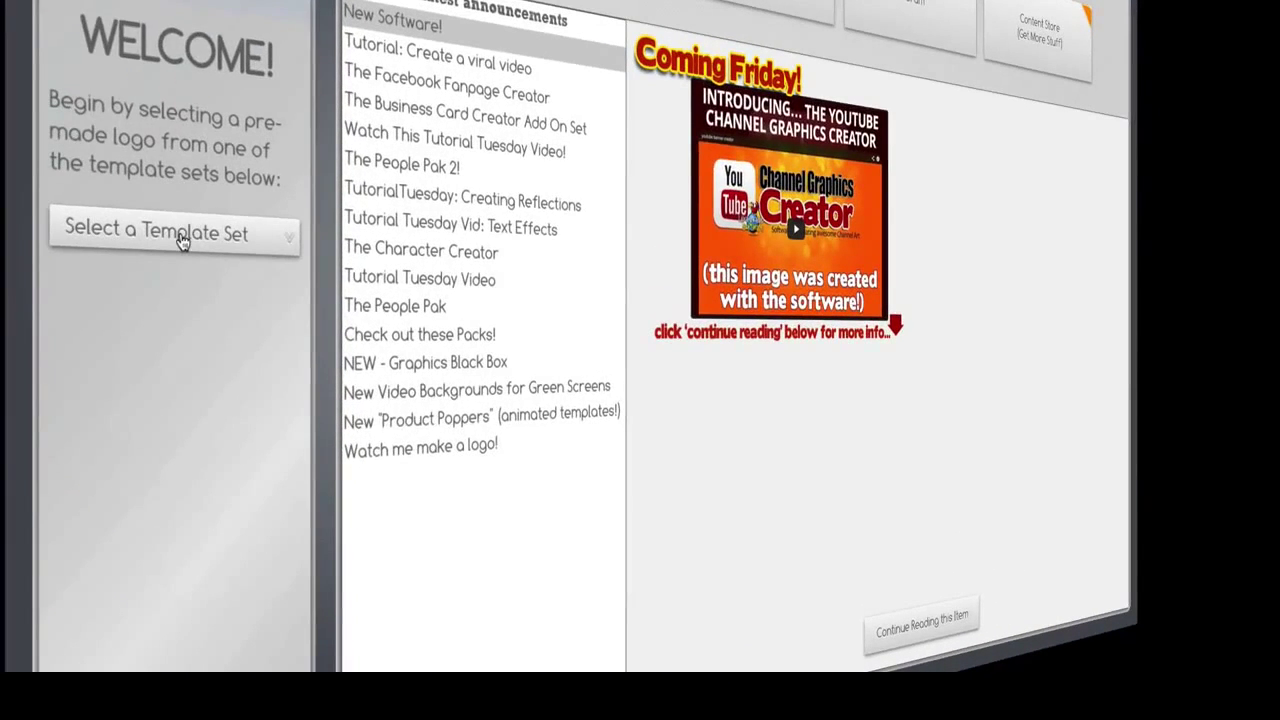
Load the YouTube Banners template set
click(182, 241)
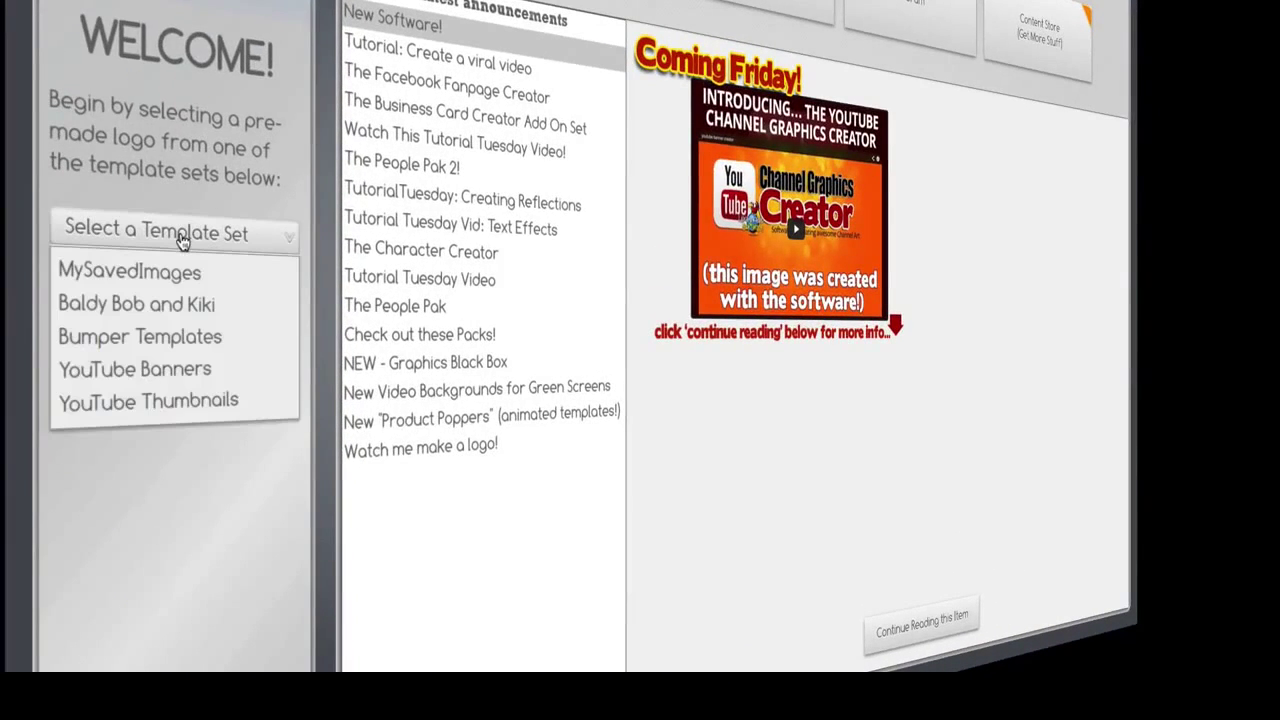
click(182, 376)
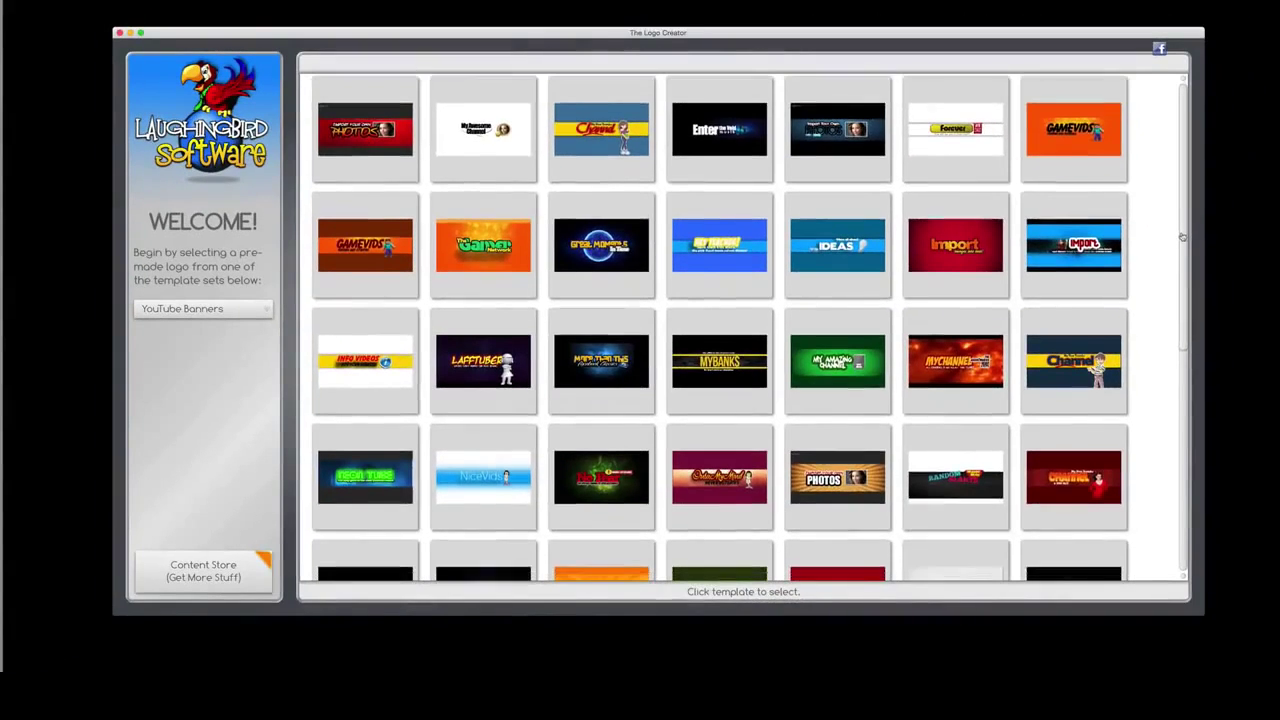
drag(1183, 237, 1188, 323)
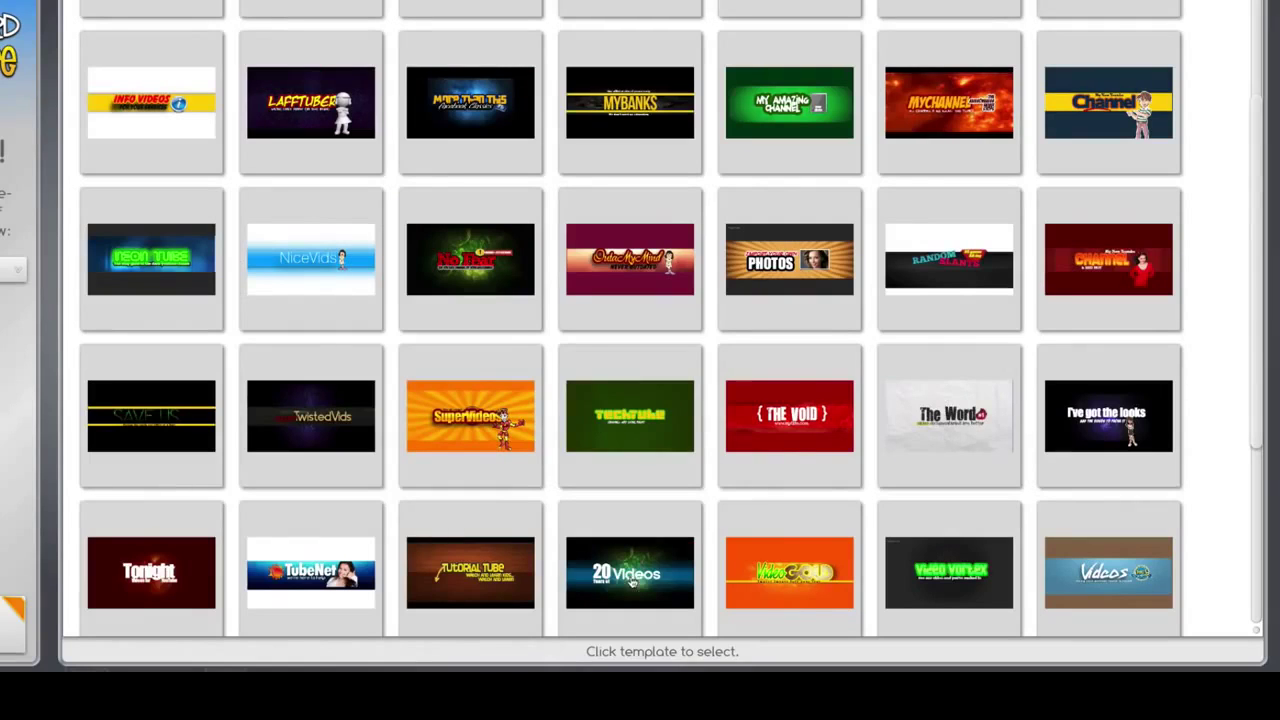
Start a design from the 20 Videos template named '20videos'
click(630, 585)
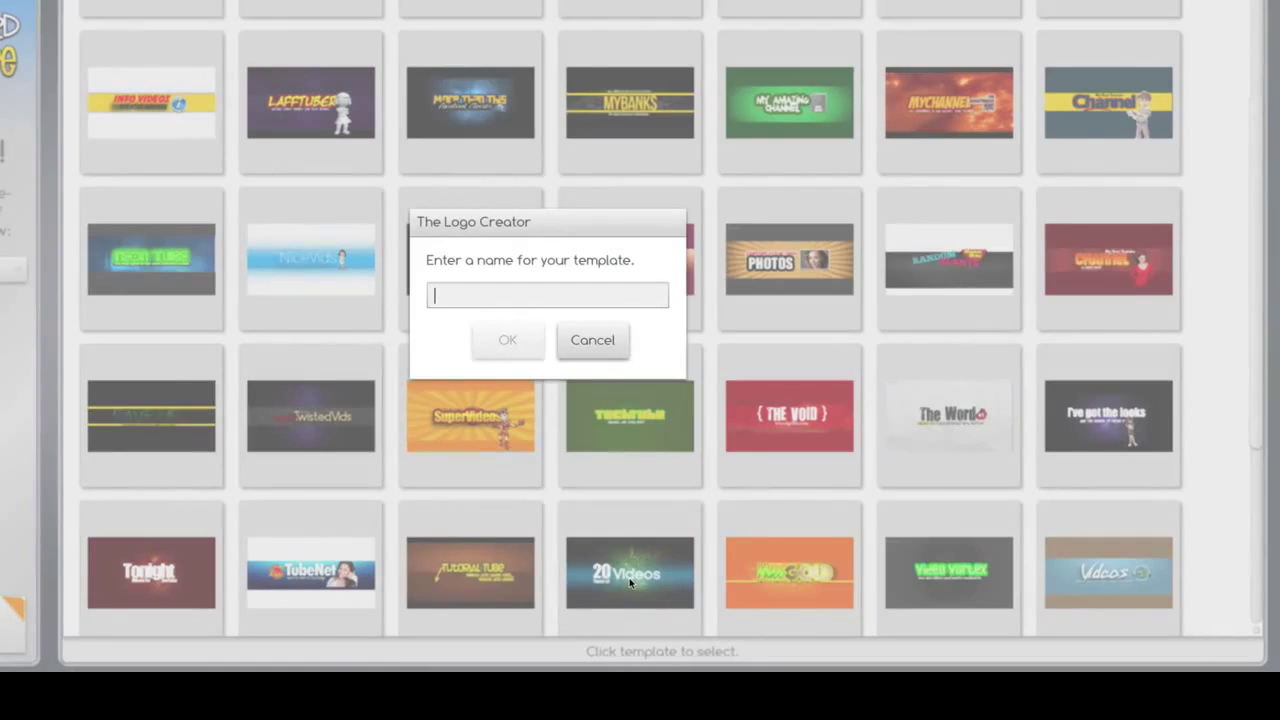
text(20videos)
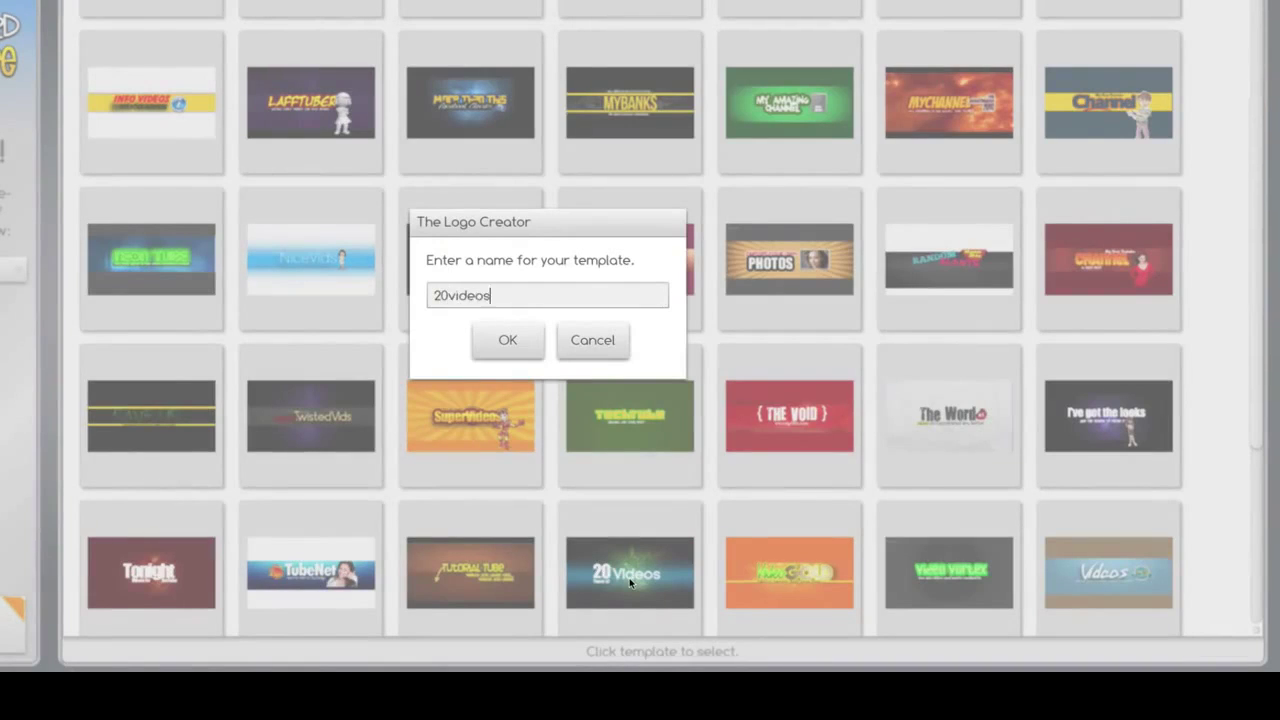
click(507, 340)
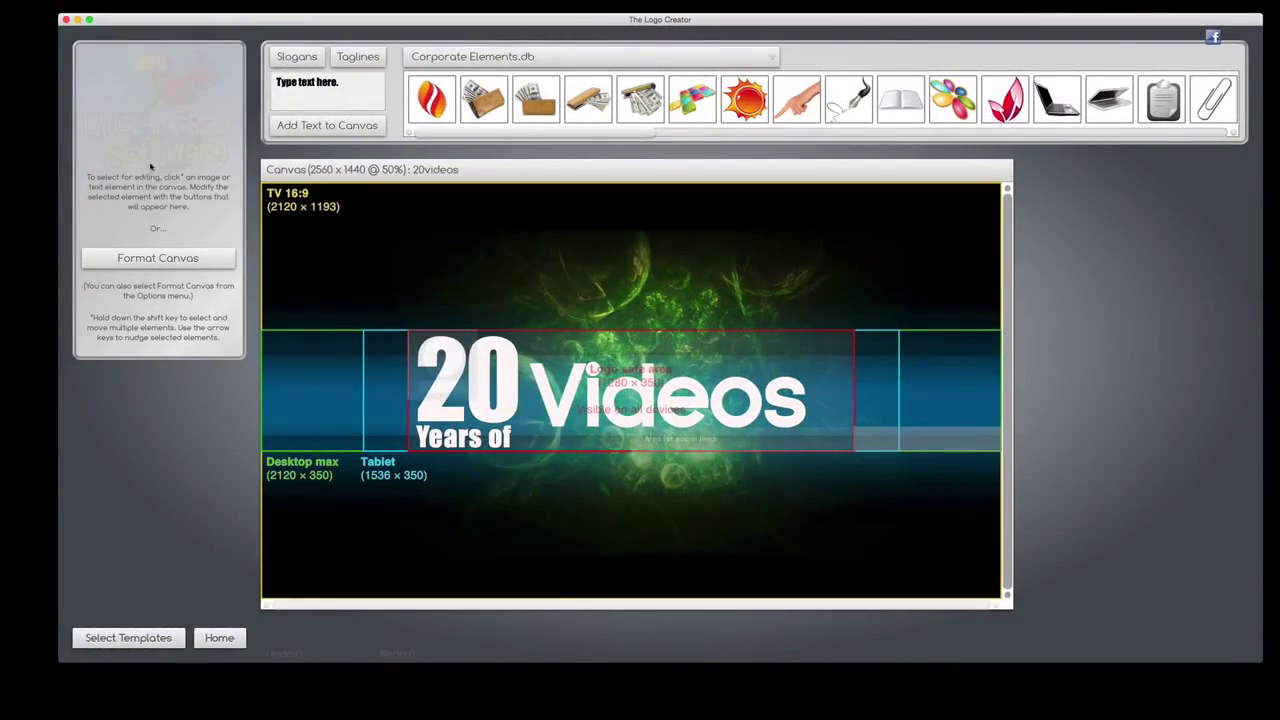
In Format Canvas, switch the YouTube Guide checkbox off and back on
click(150, 262)
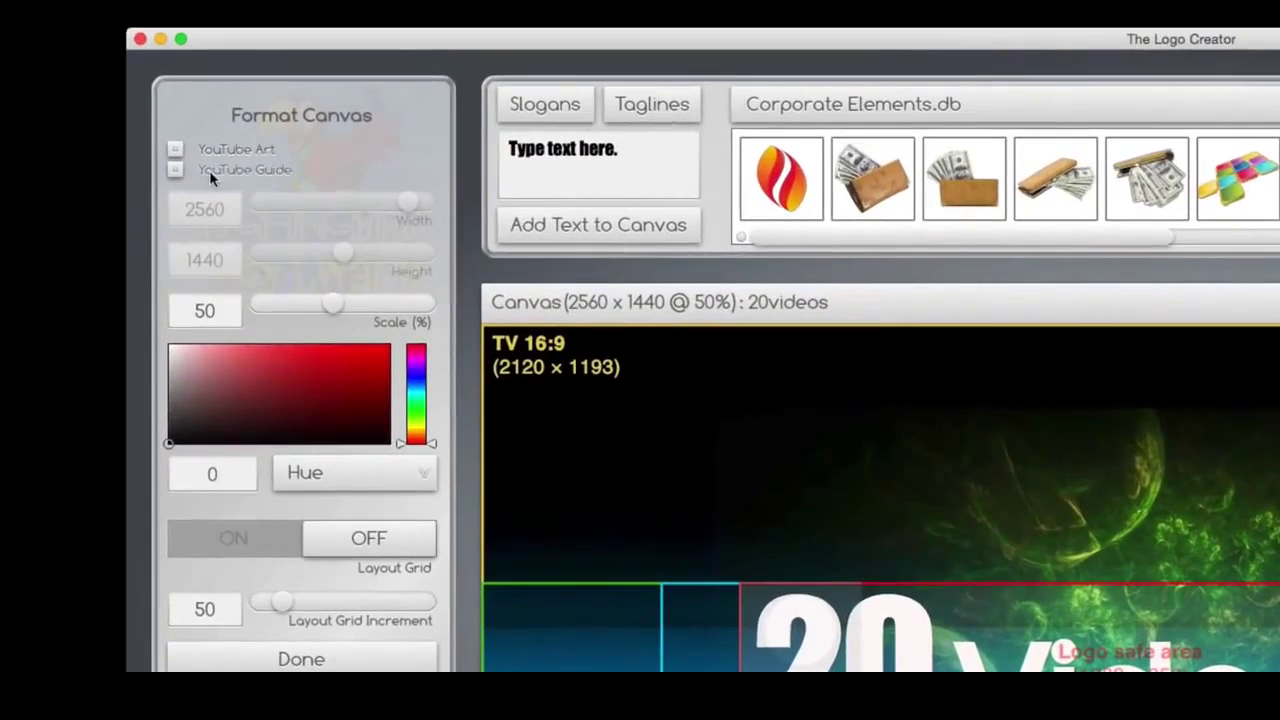
click(176, 170)
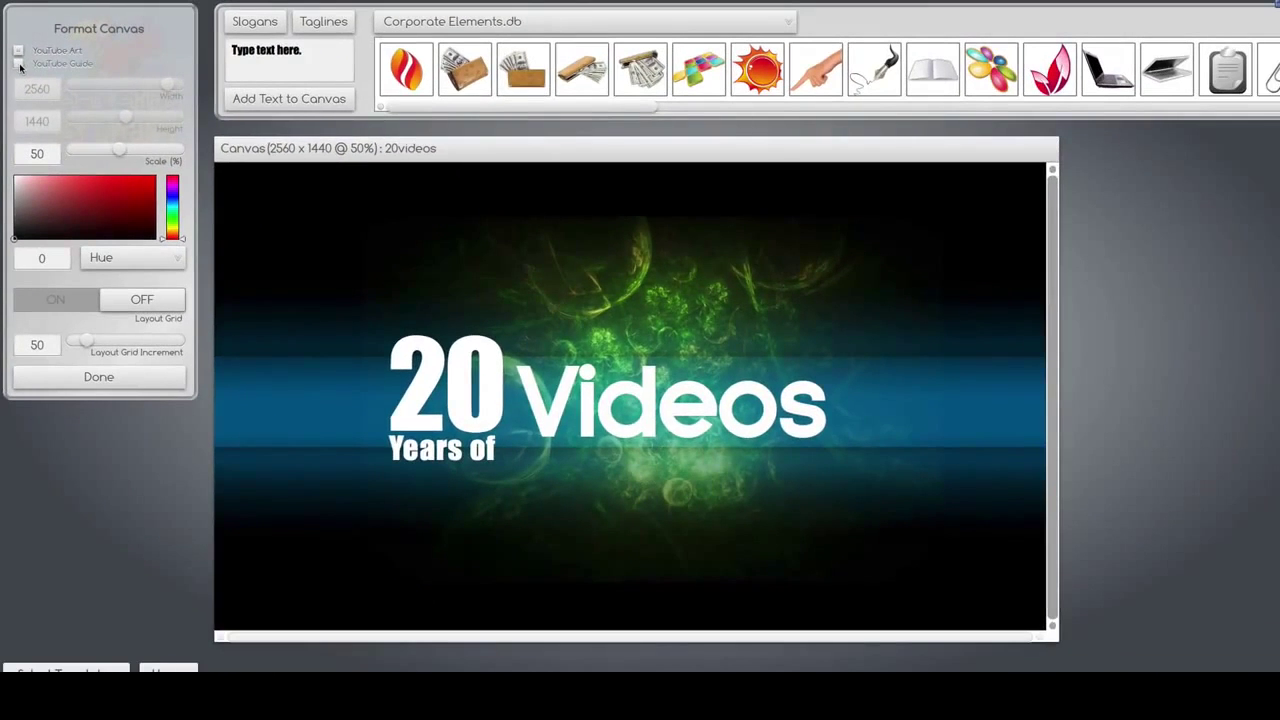
click(19, 64)
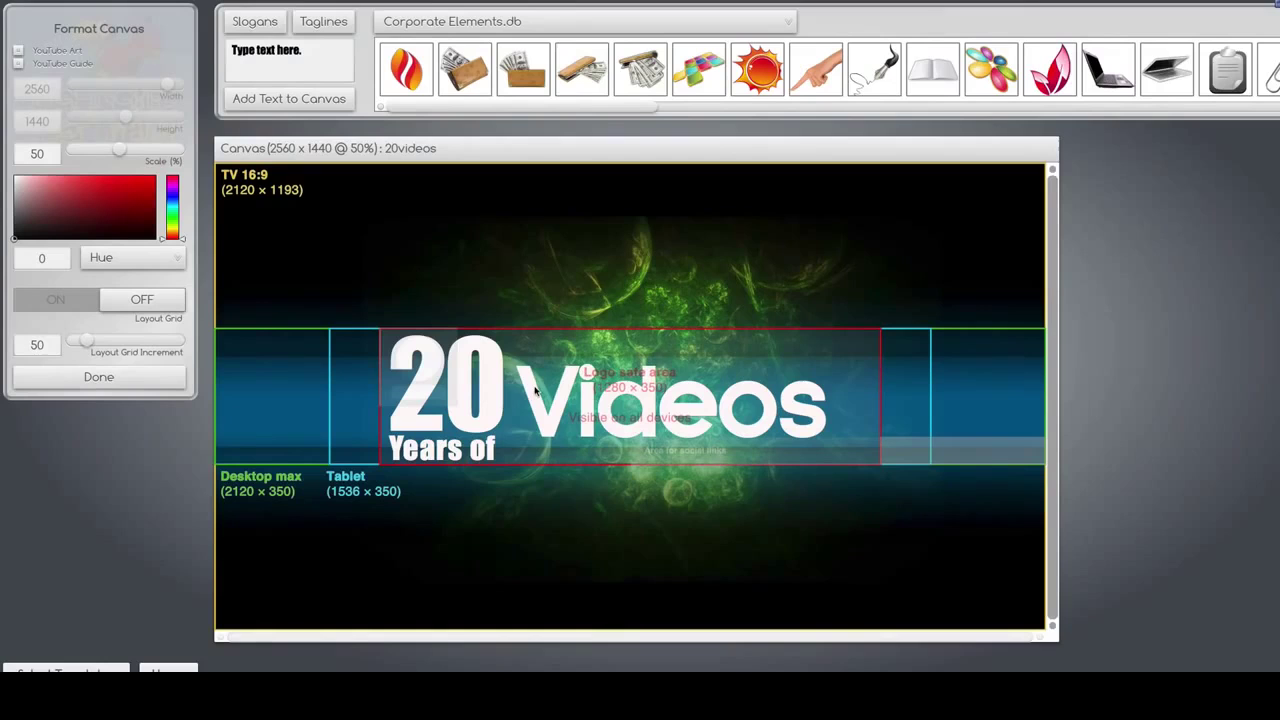
Change the banner's 20 text to 30
click(99, 376)
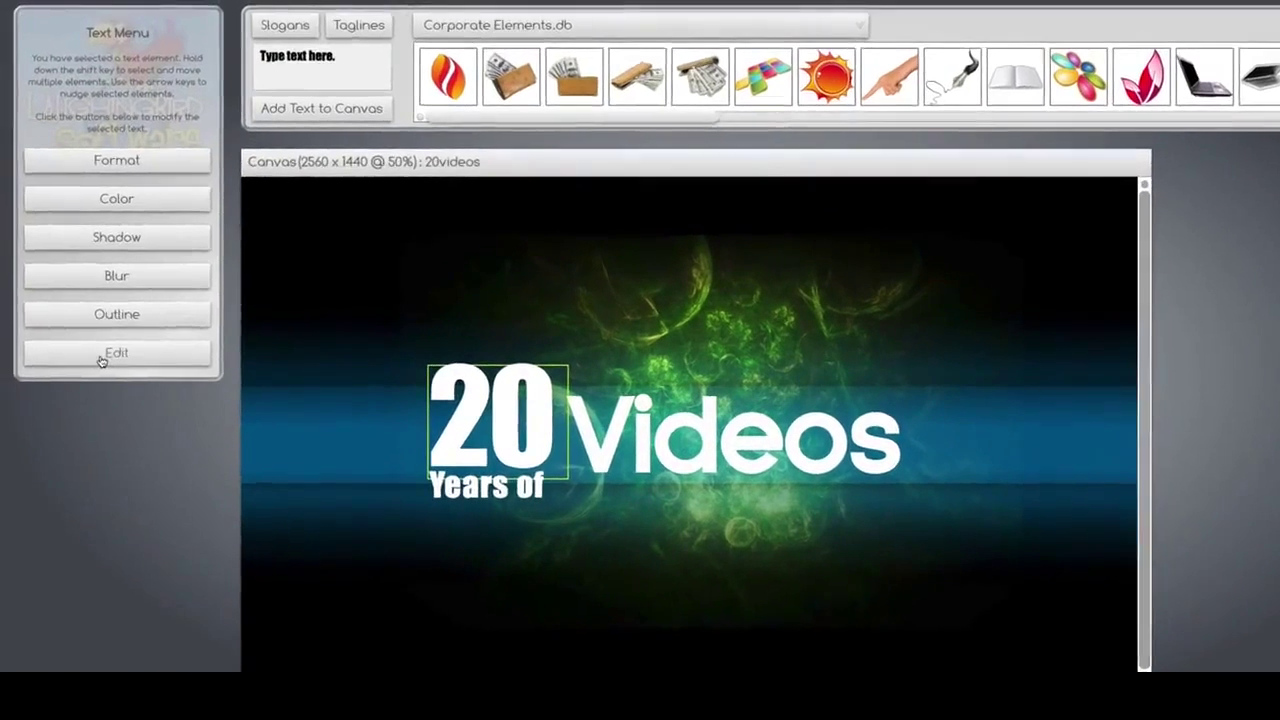
click(100, 358)
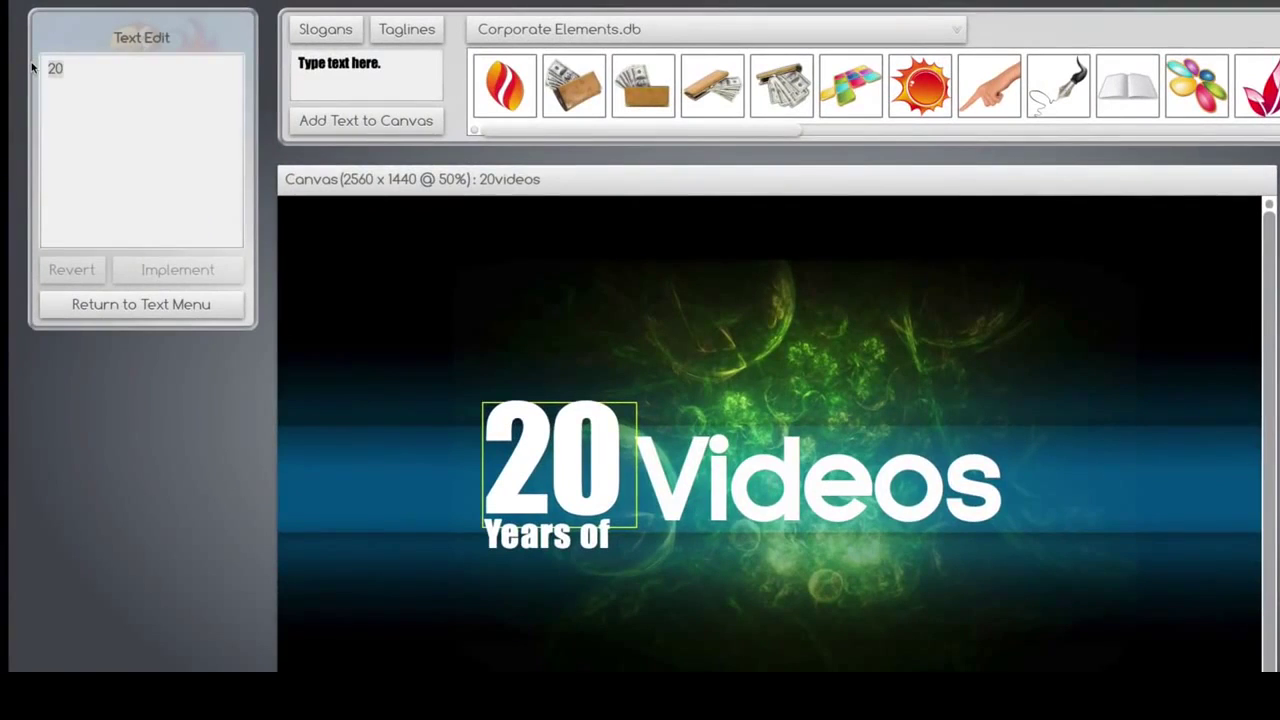
text(3)
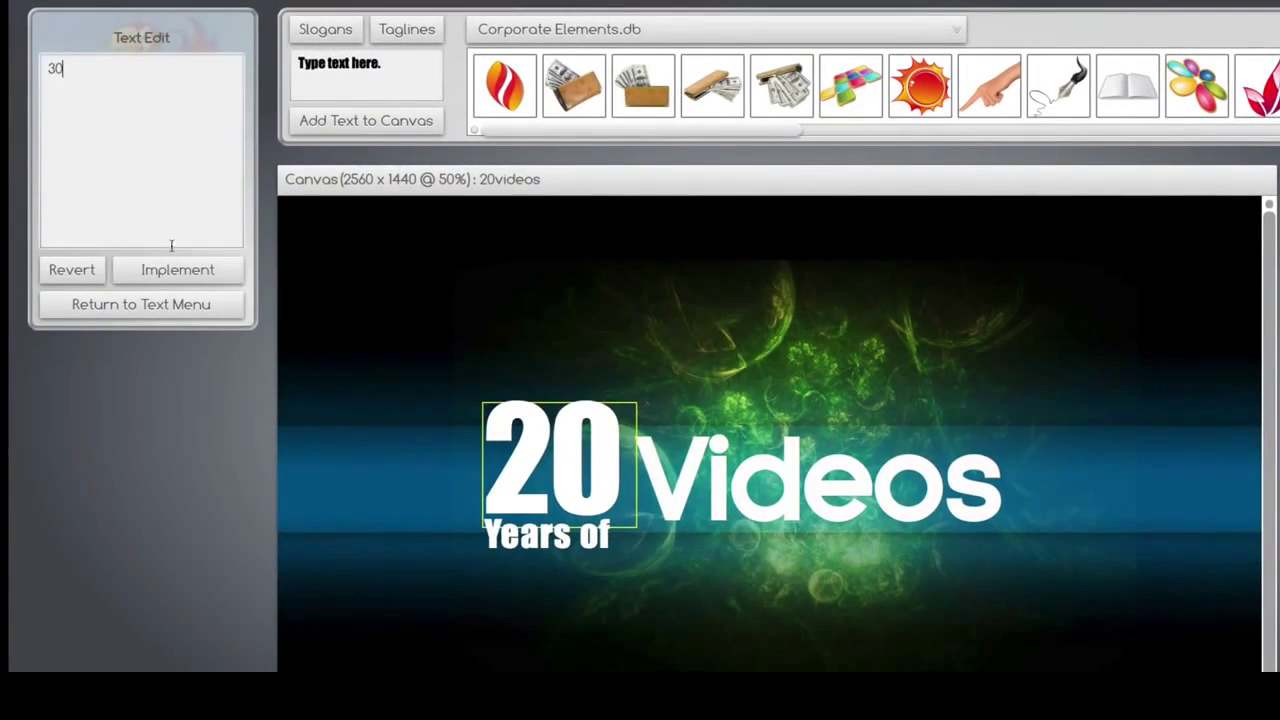
click(178, 270)
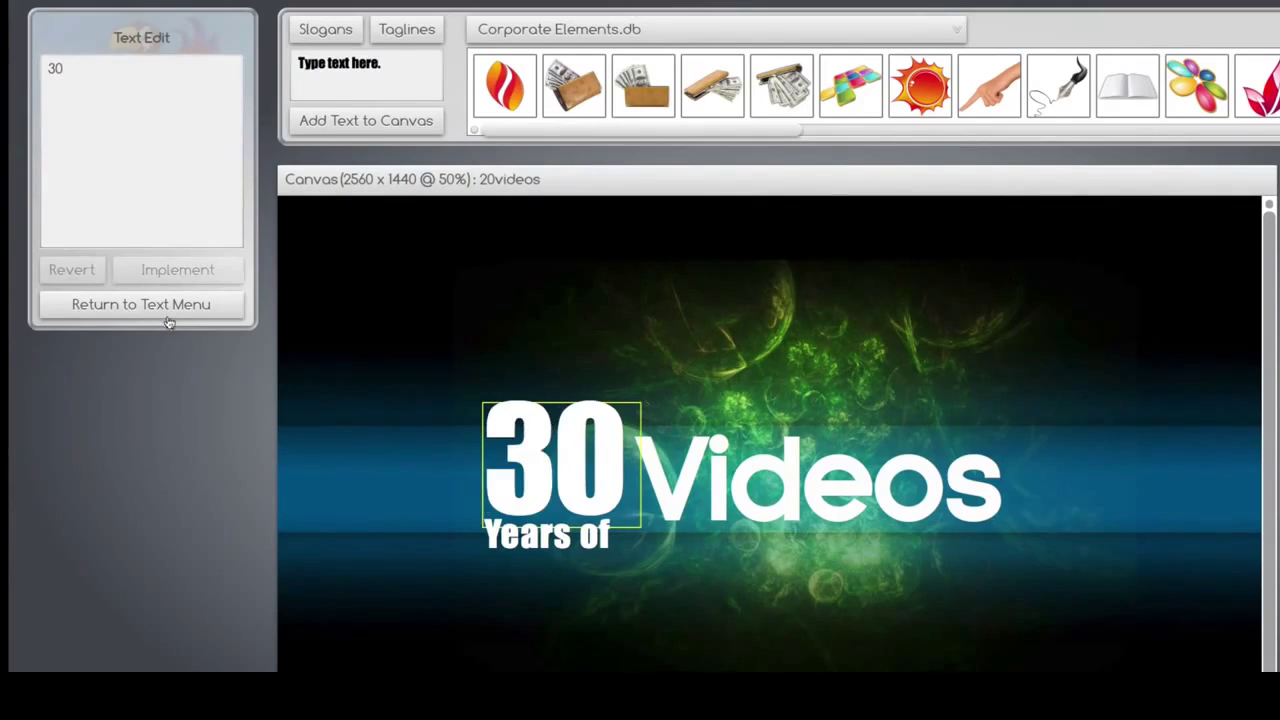
Give the 30 a slanted font and a yellow fill
click(151, 314)
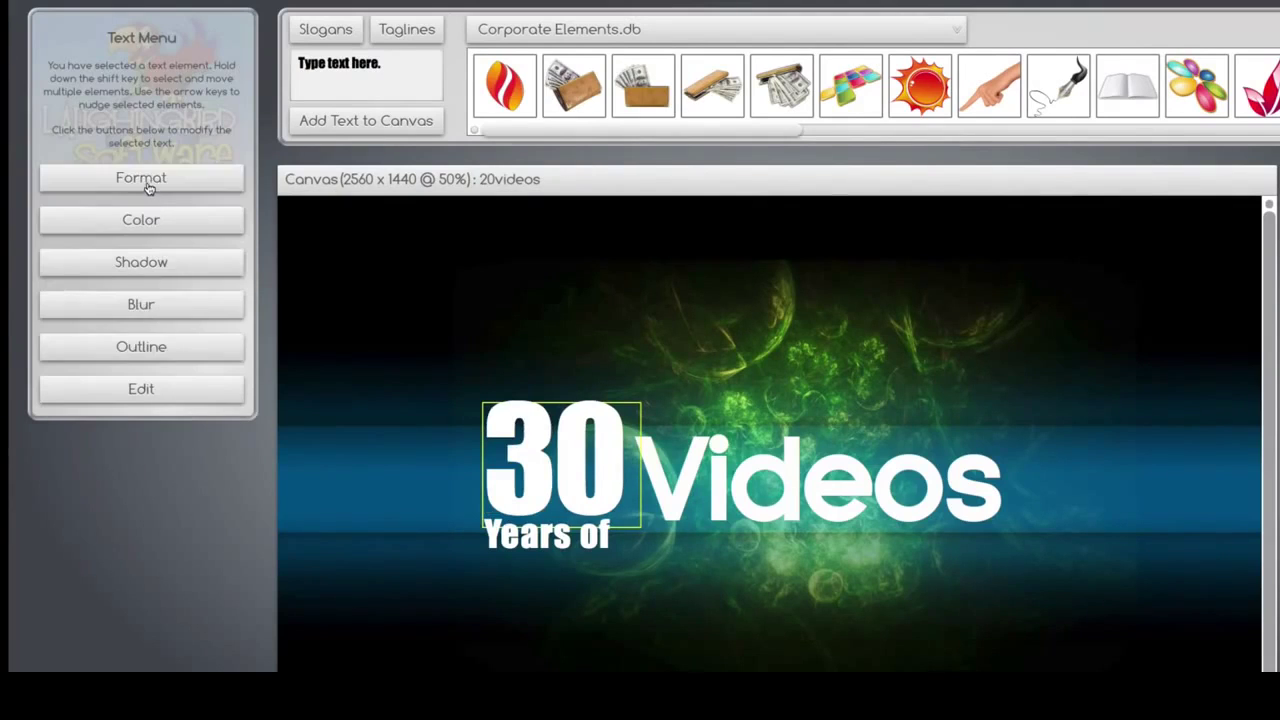
click(147, 188)
click(75, 196)
click(121, 445)
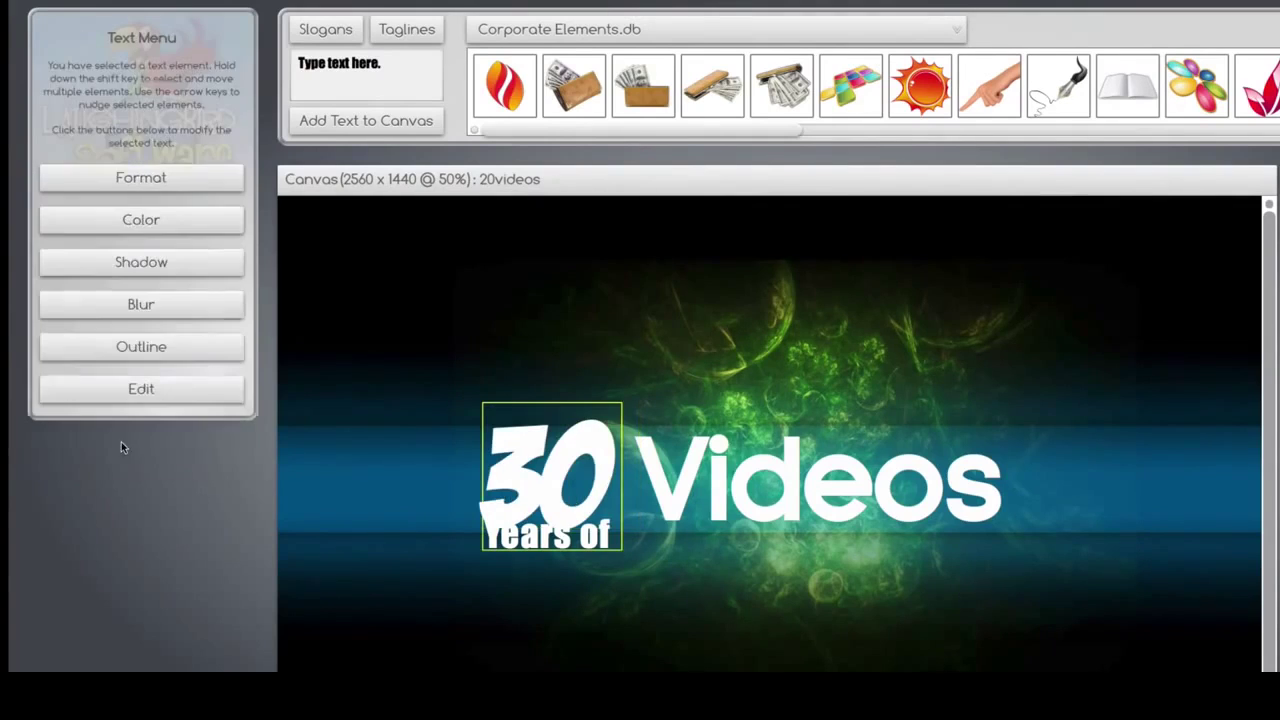
click(136, 219)
click(207, 144)
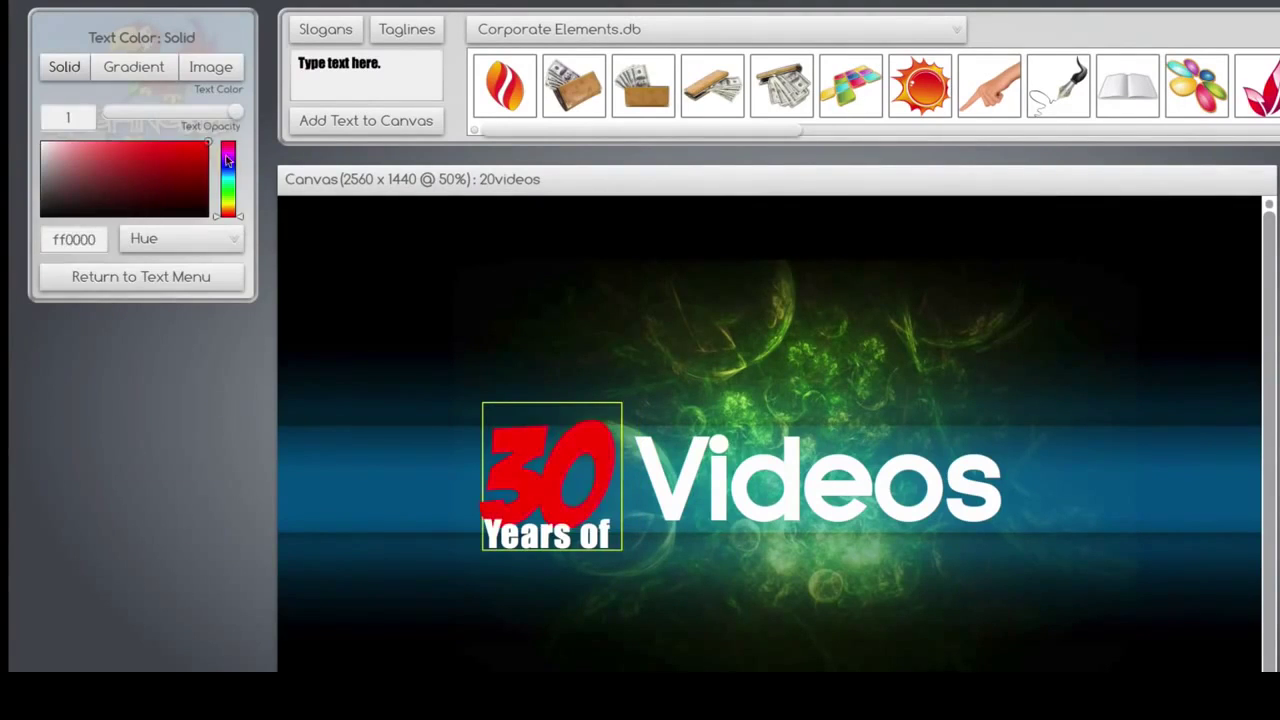
drag(228, 160, 228, 206)
click(171, 276)
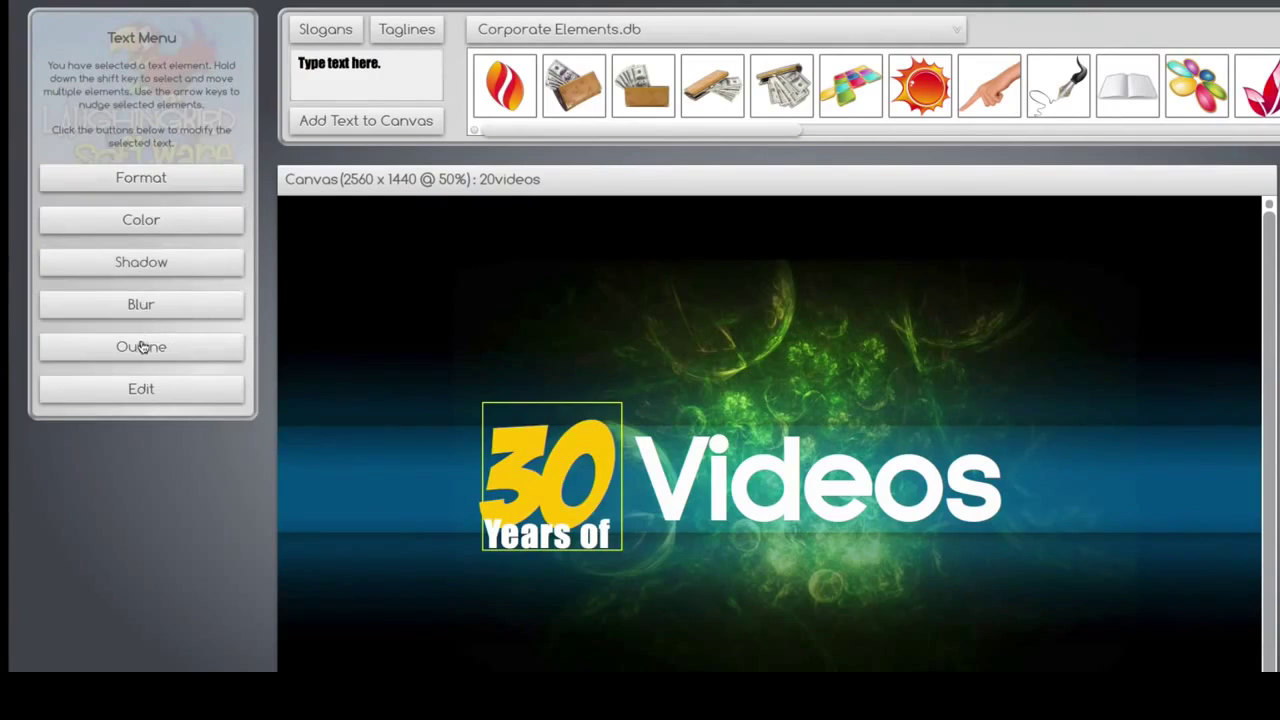
Add a red outline of strength 44 to the 30
click(141, 346)
click(91, 67)
drag(118, 190, 131, 190)
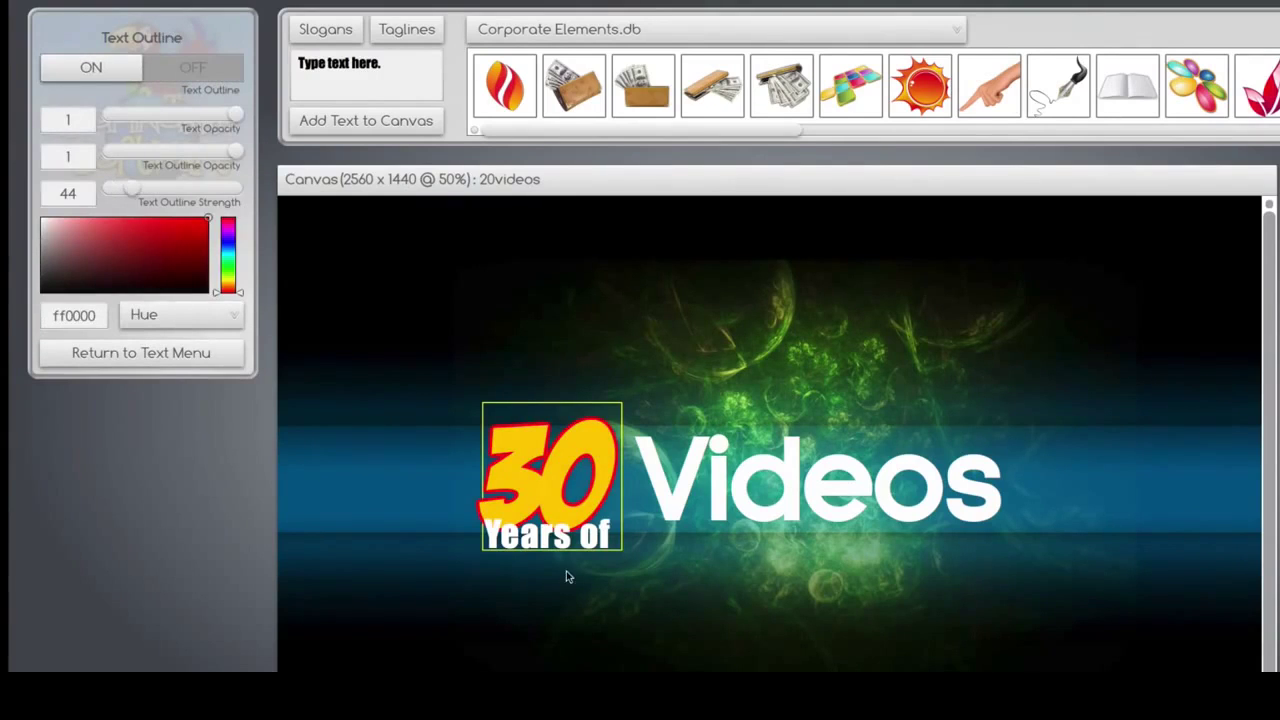
Lower 'Years of' slightly, then shrink the background image and shift it up-left
drag(548, 537, 548, 549)
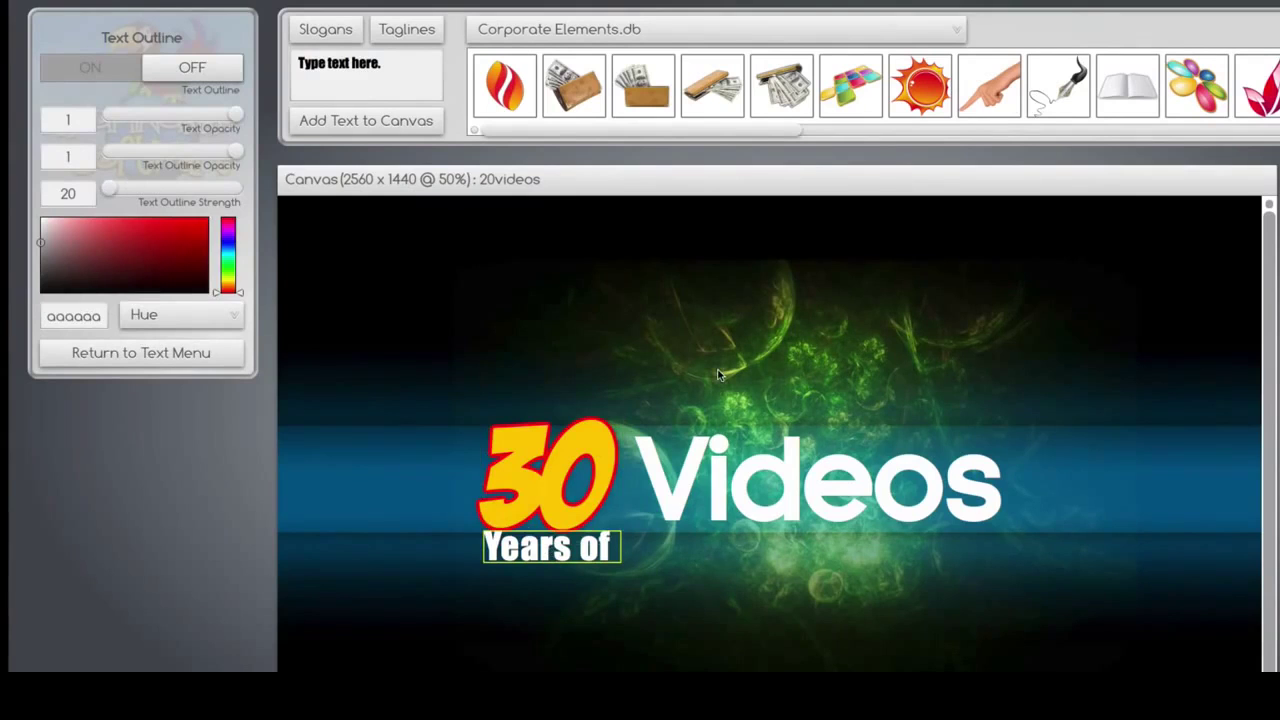
click(730, 374)
scroll(742, 338, down, 3)
drag(714, 329, 674, 310)
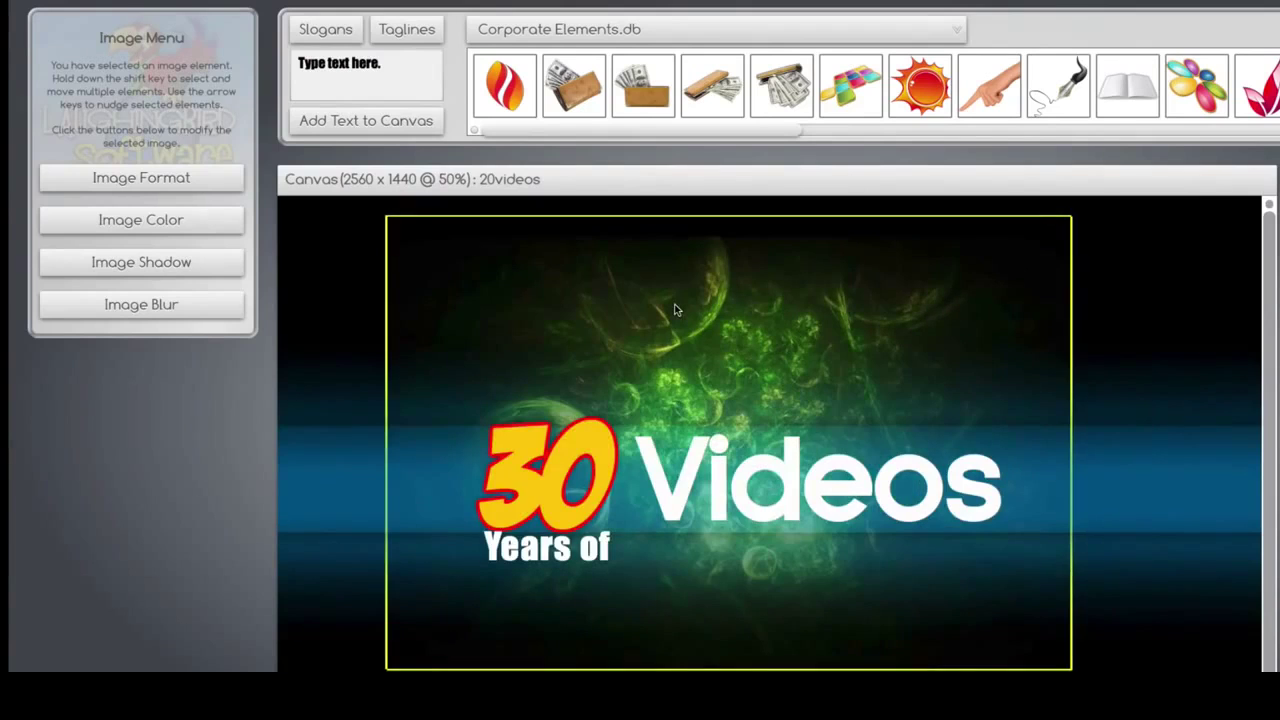
Replace the background with a fiery Top Banner Backgrounds image scaled to 1.3
key(Delete)
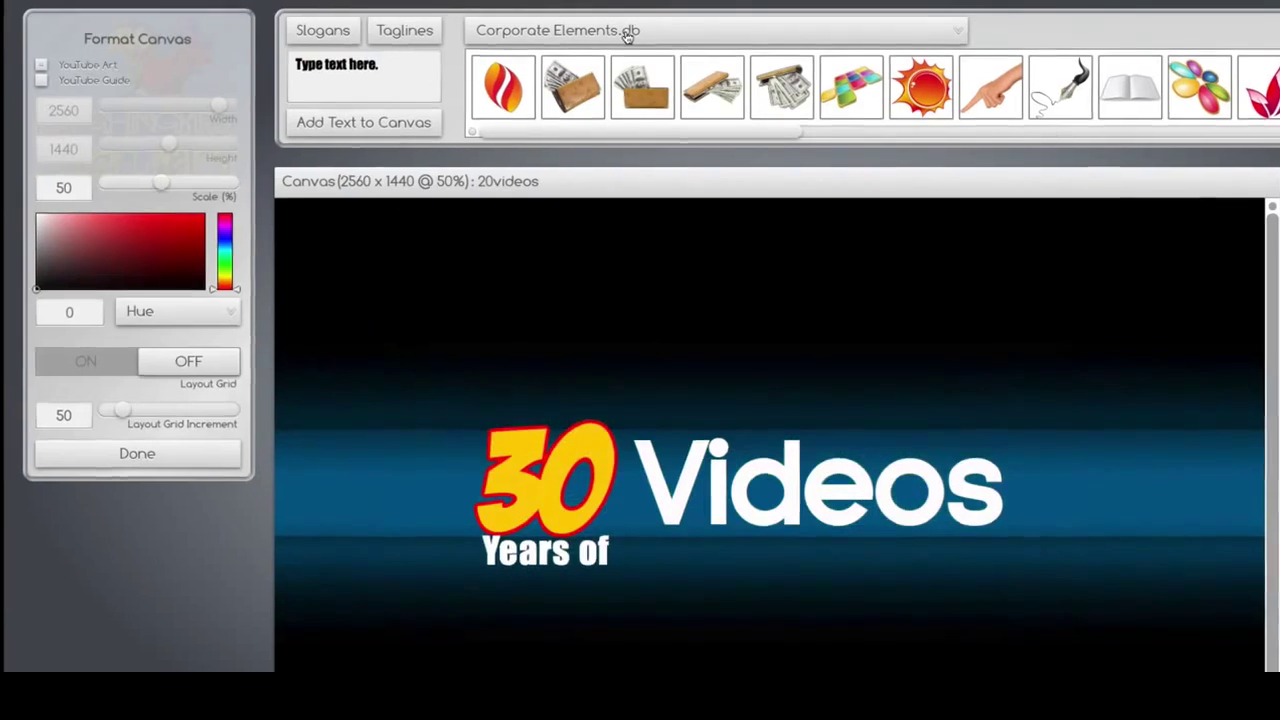
click(627, 34)
click(508, 169)
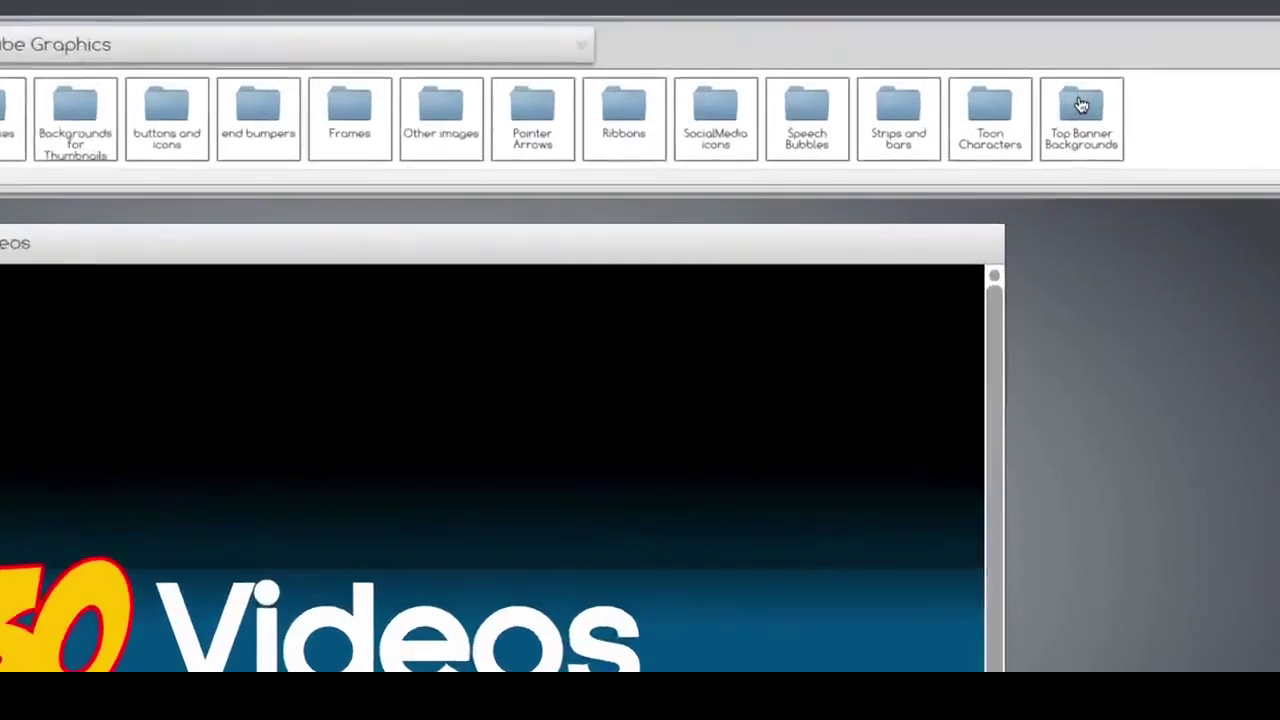
click(1035, 95)
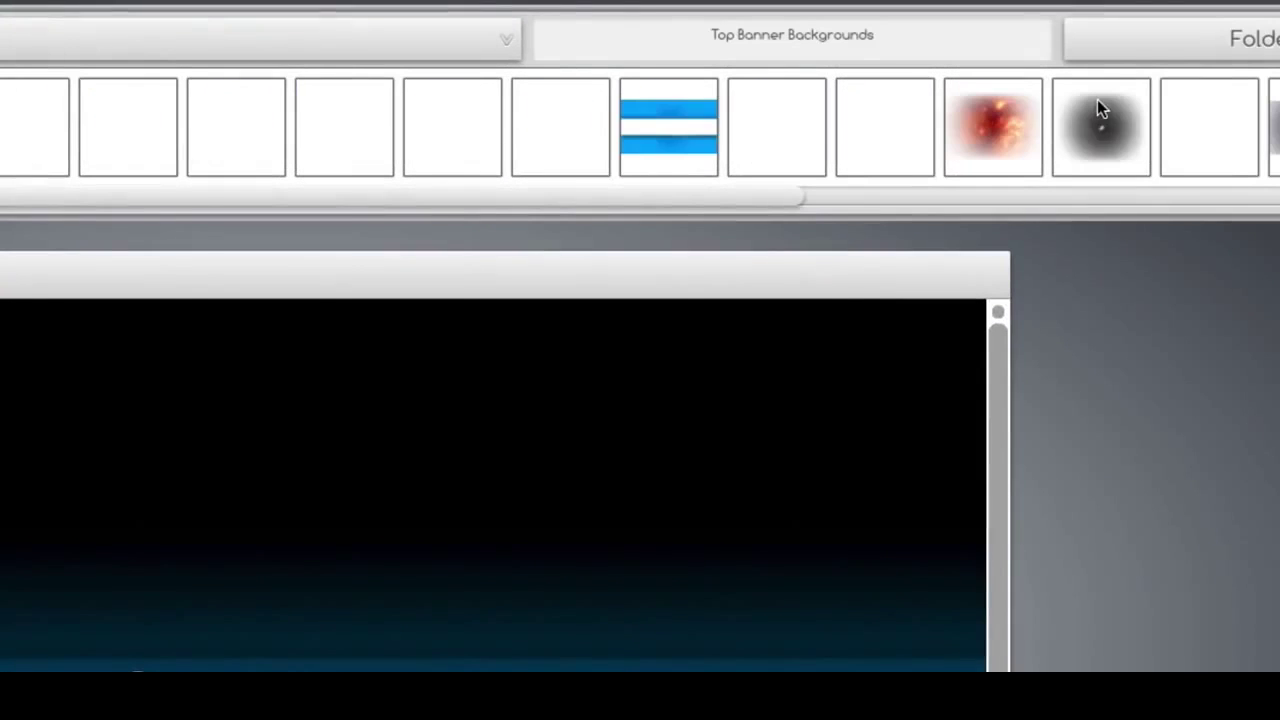
drag(556, 202, 963, 196)
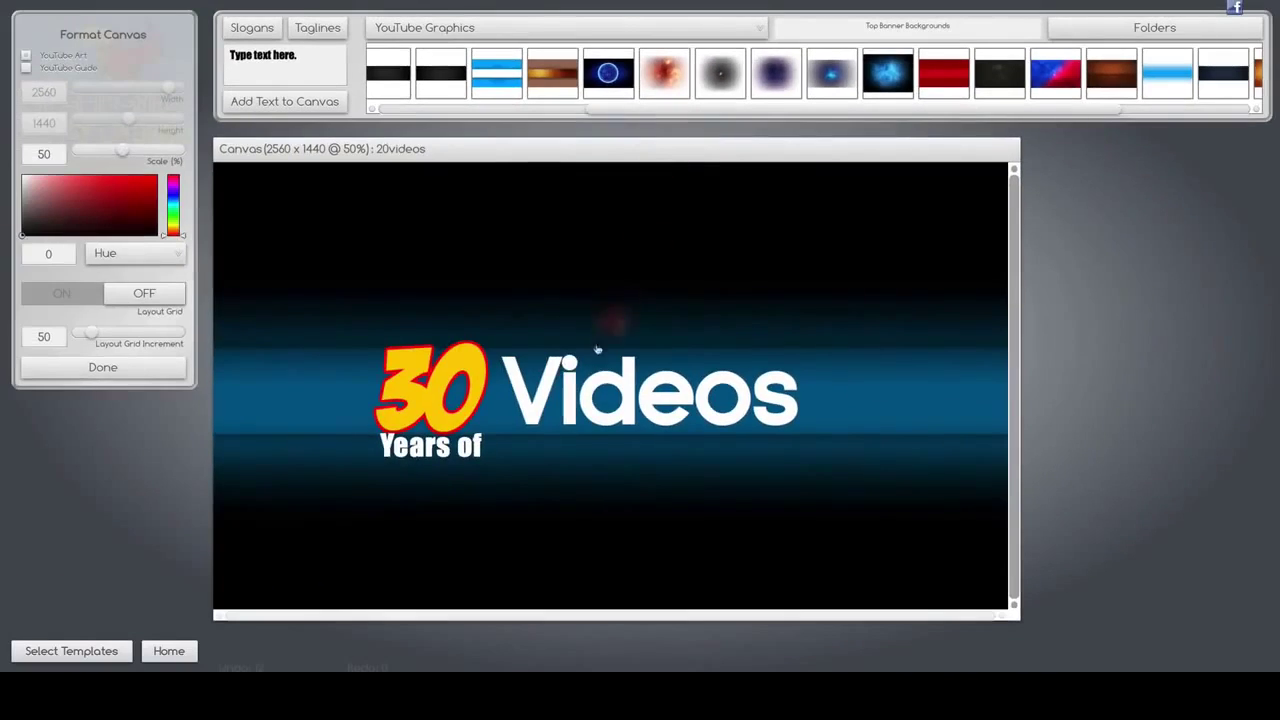
click(537, 398)
drag(120, 92, 145, 93)
Send the fiery background behind the text
click(80, 7)
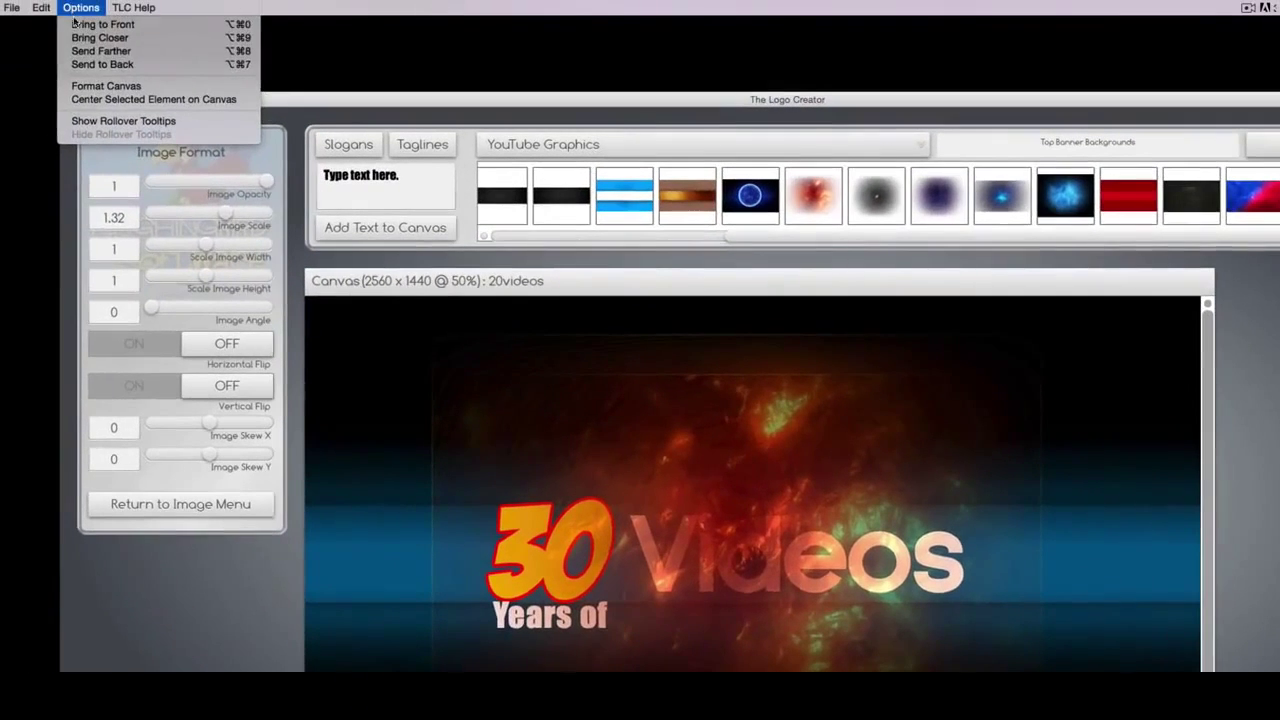
click(82, 64)
click(327, 278)
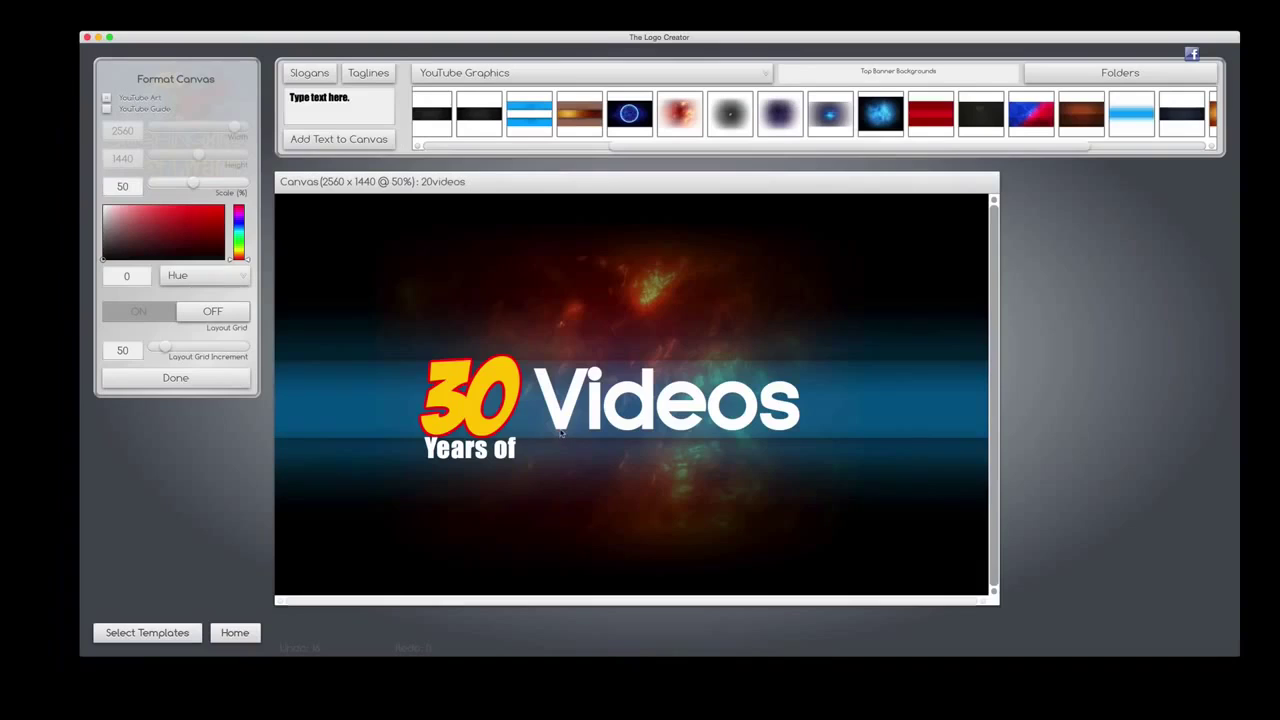
Turn on the YouTube guide and set the Videos text font to BADABB_
click(106, 108)
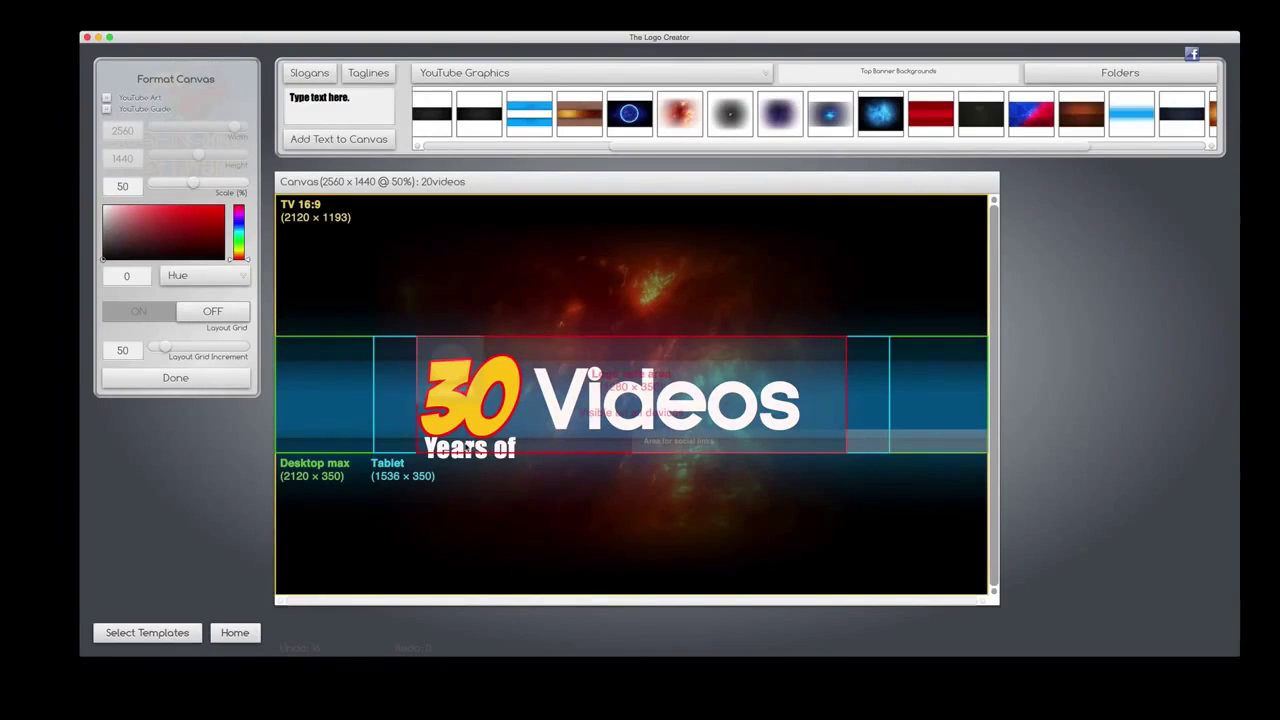
click(460, 414)
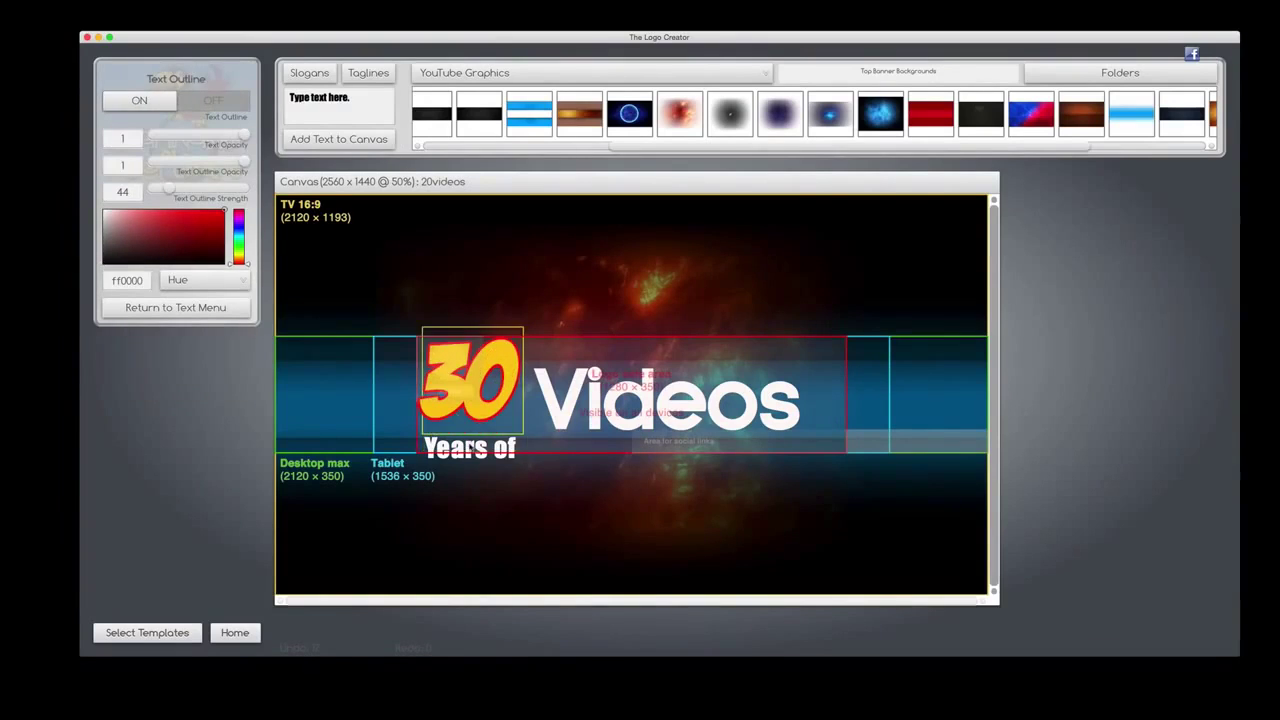
click(566, 432)
click(177, 311)
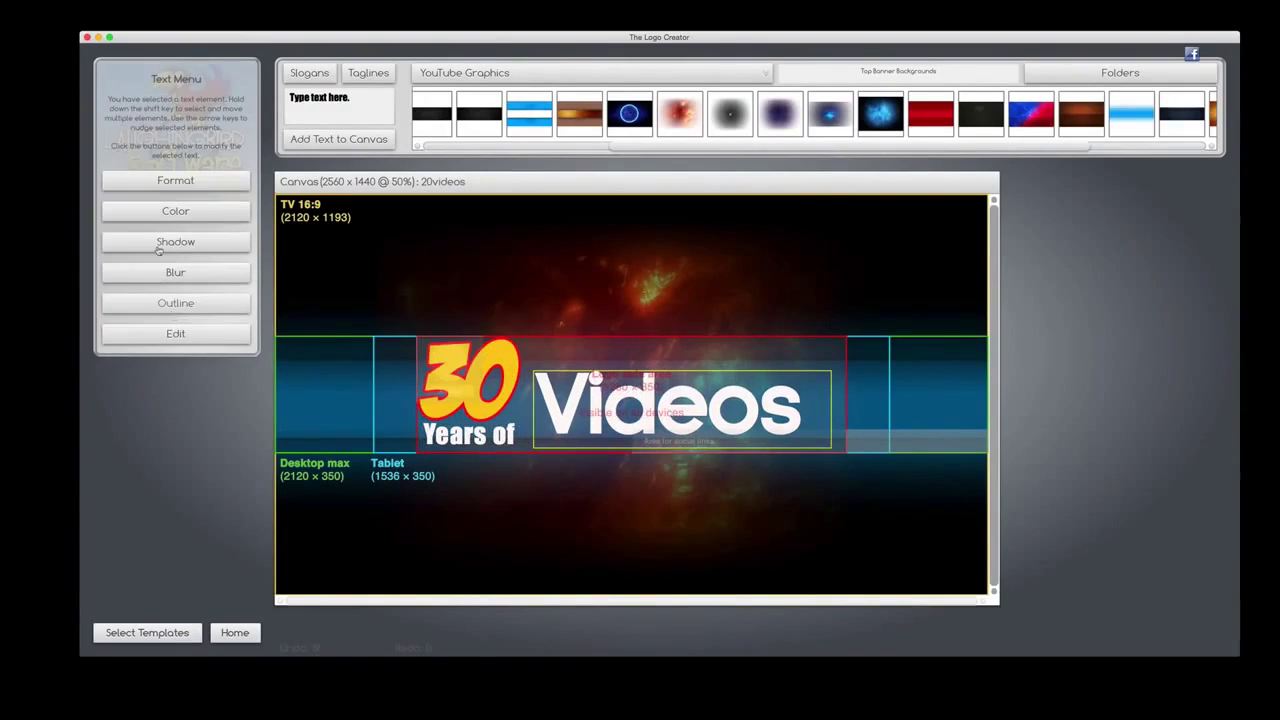
click(156, 182)
click(143, 136)
click(160, 200)
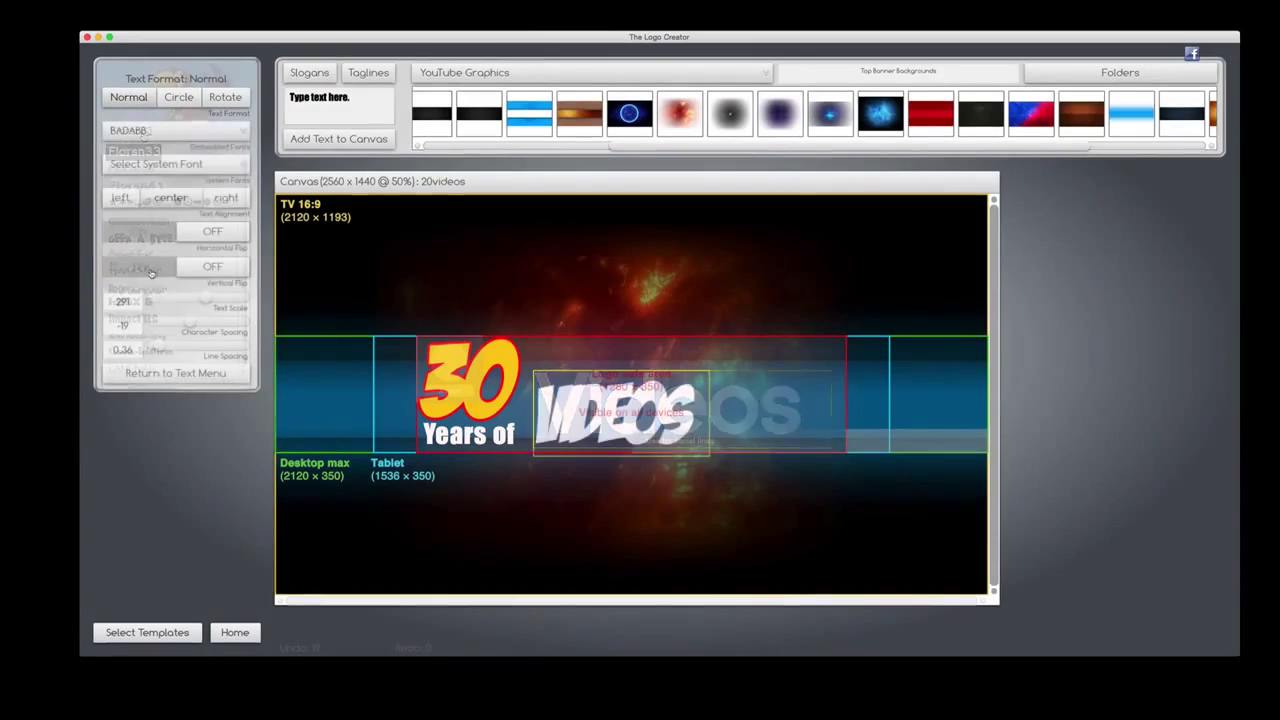
Enlarge the VIDEOS text, colour it yellow, and move it higher
mouse_move(200, 300)
mouse_down()
mouse_move(220, 298)
mouse_move(200, 325)
mouse_up()
click(175, 373)
click(180, 265)
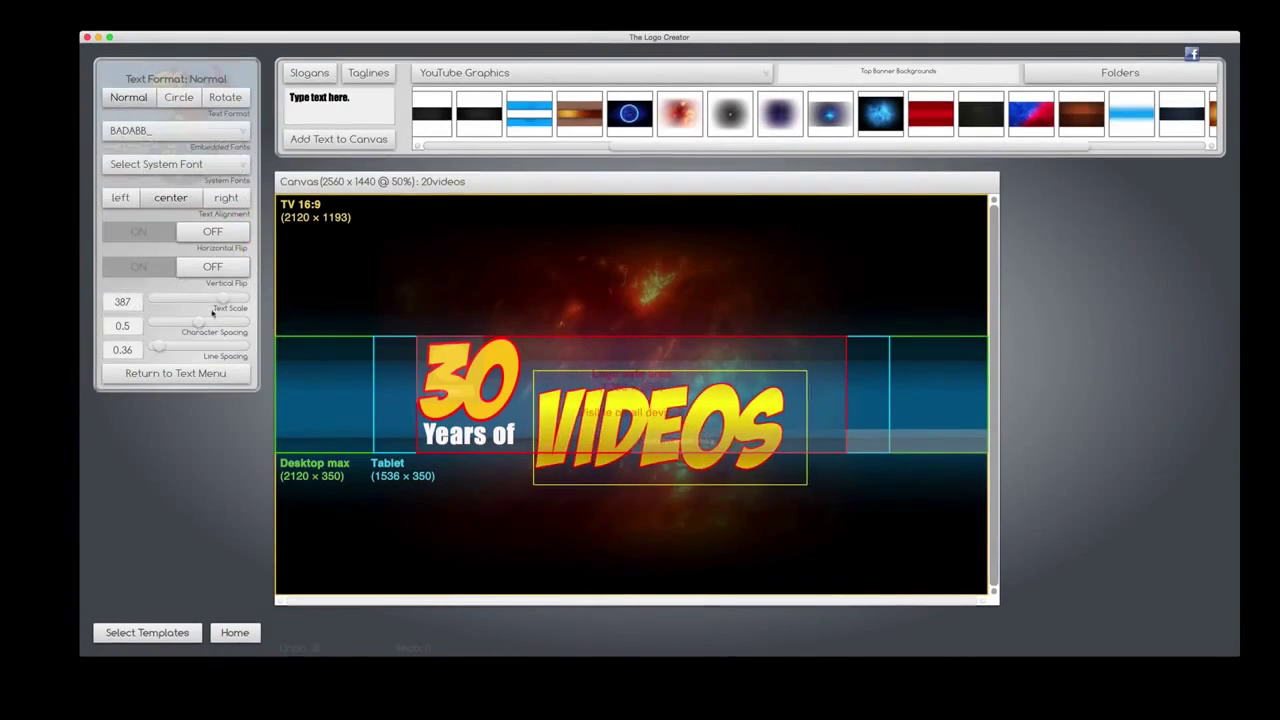
drag(524, 487, 528, 449)
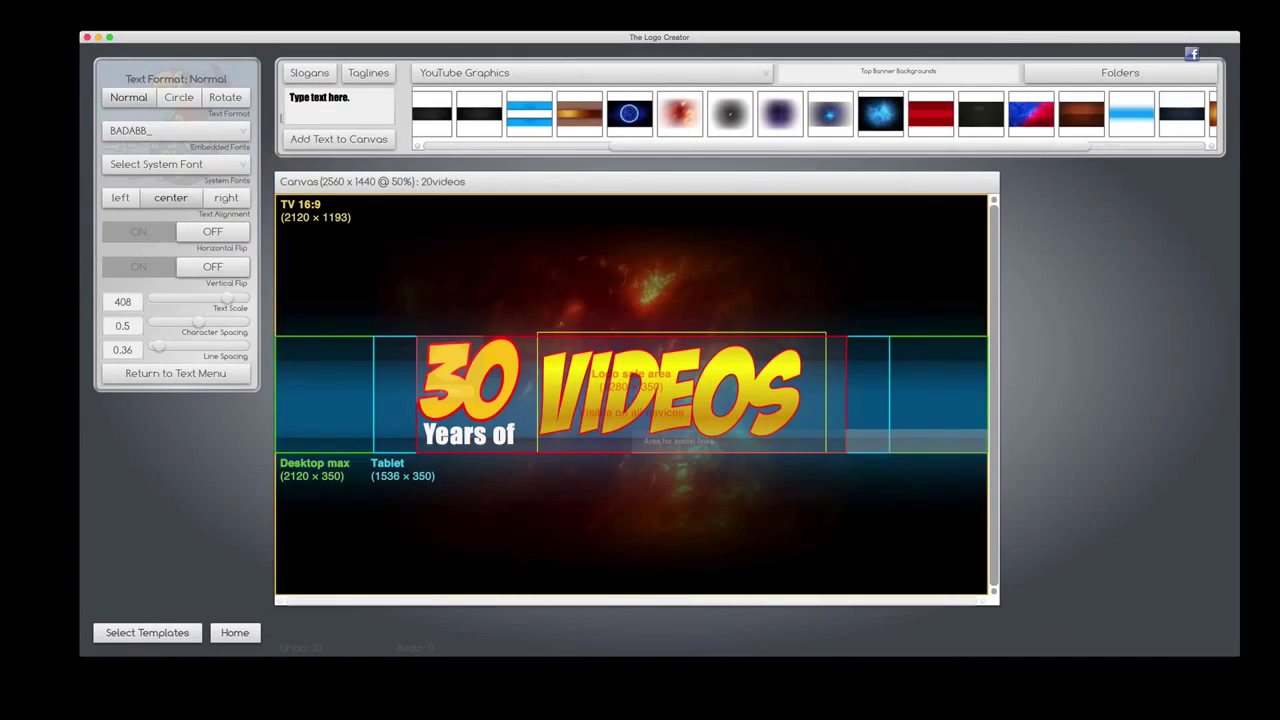
click(25, 18)
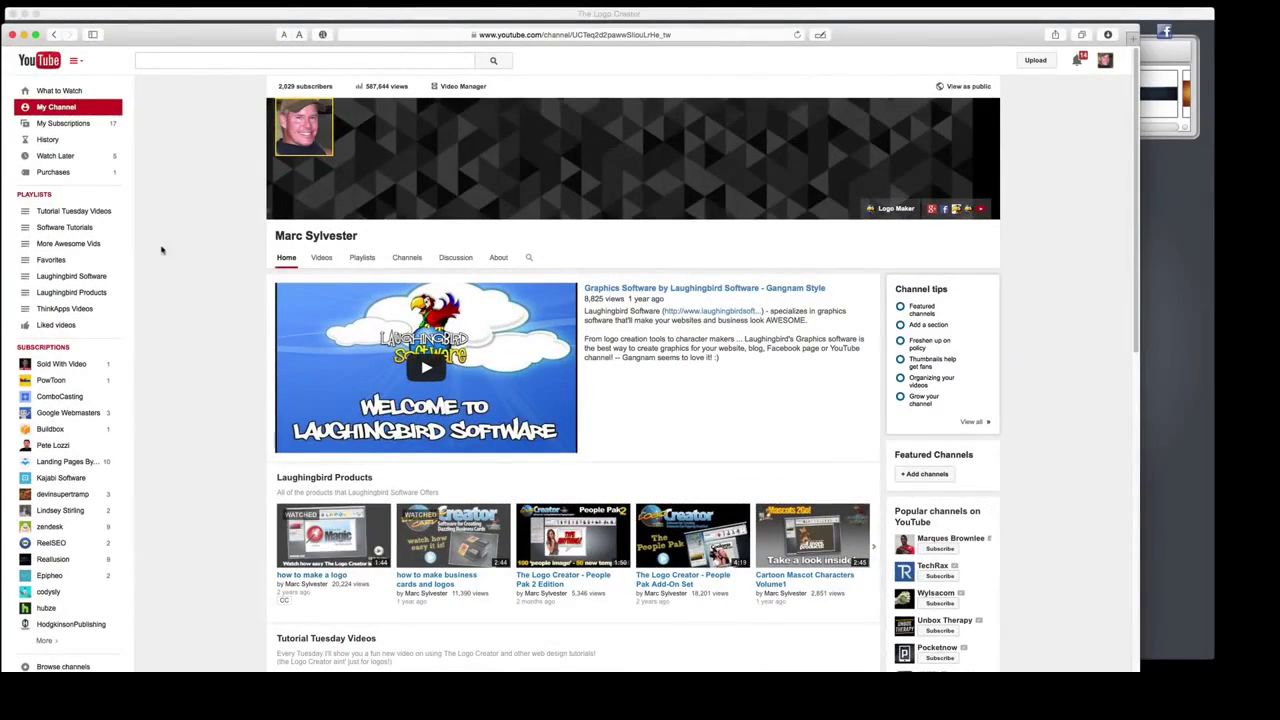
Upload 30yearsBanner.JPG as the YouTube channel art via Edit channel art
mouse_move(988, 110)
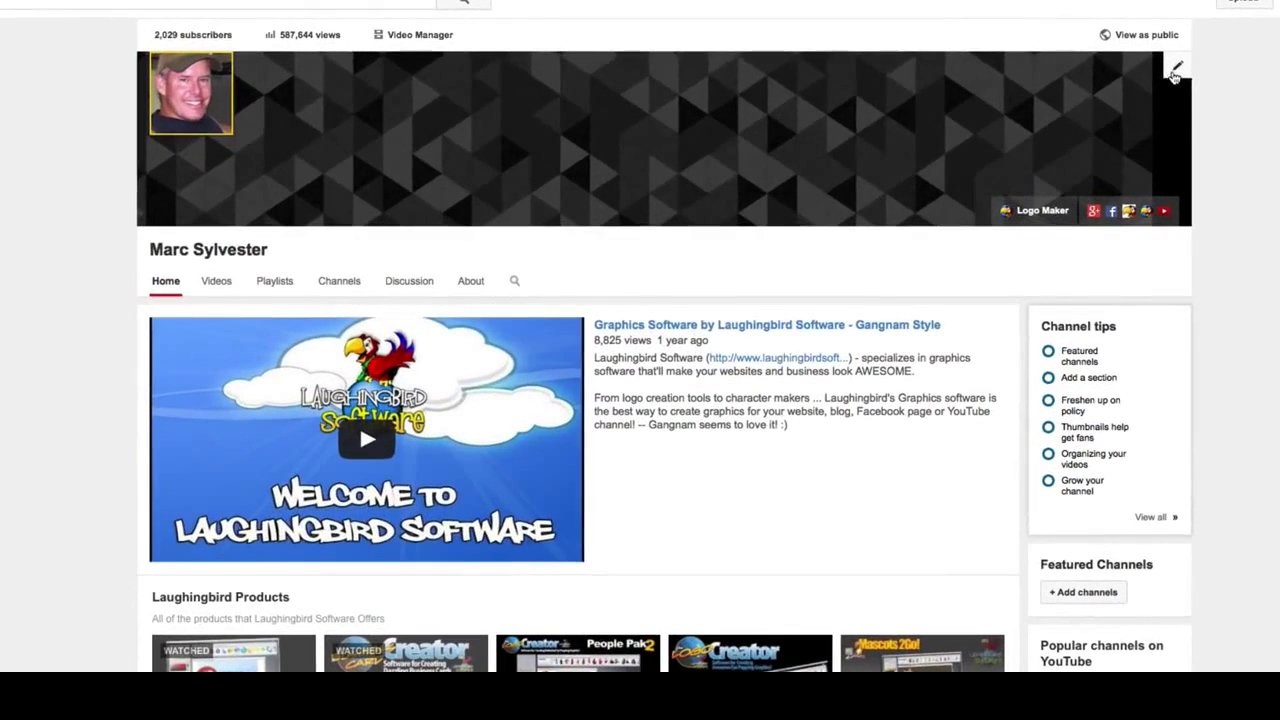
click(1105, 88)
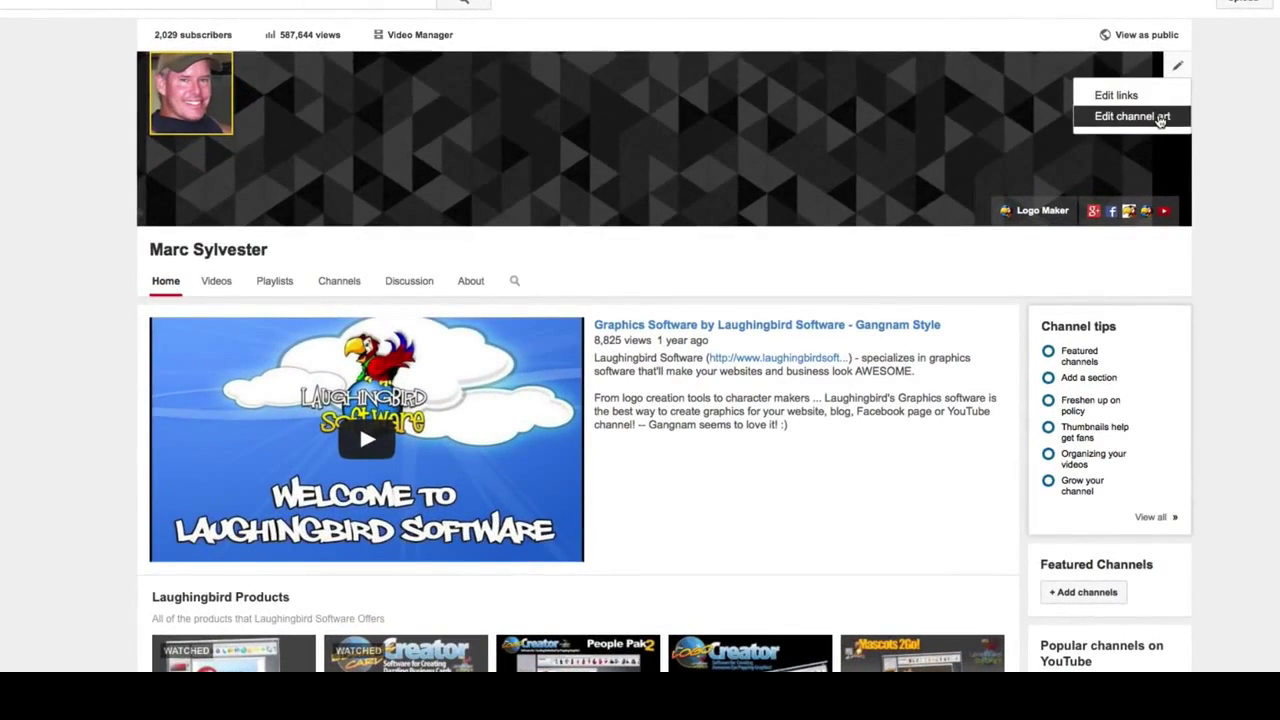
click(1160, 117)
click(199, 248)
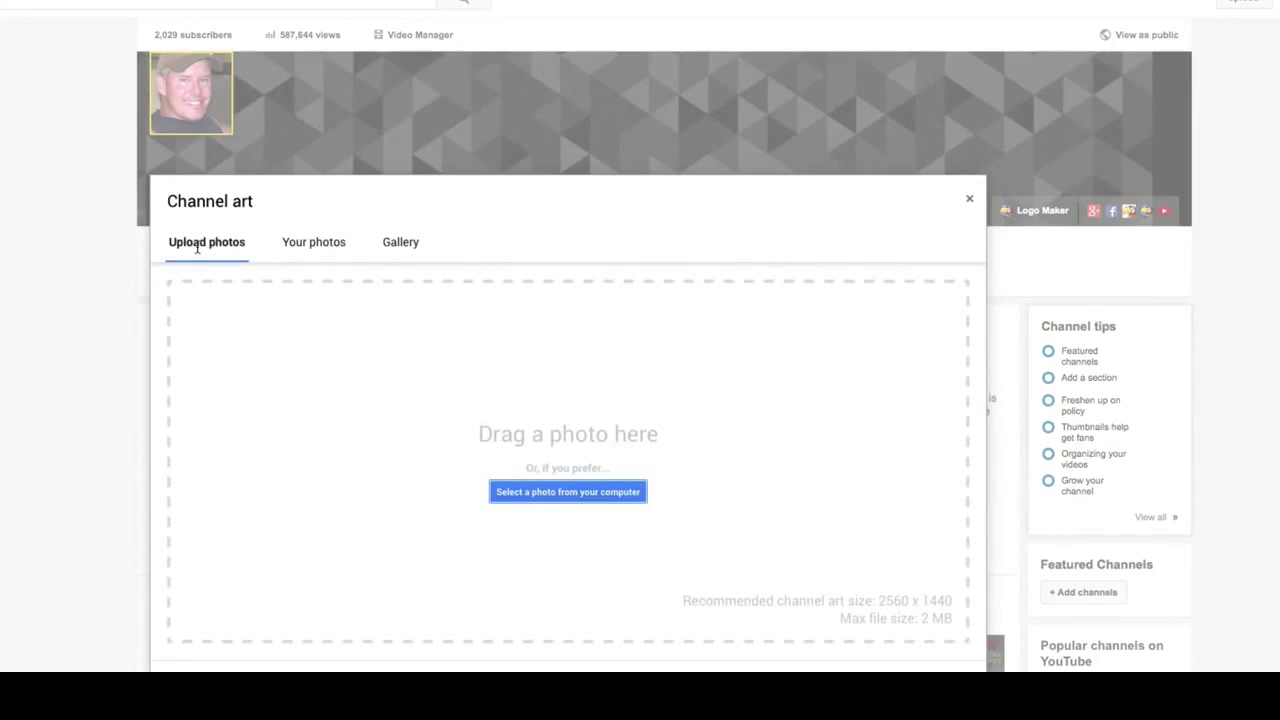
drag(25, 110, 577, 412)
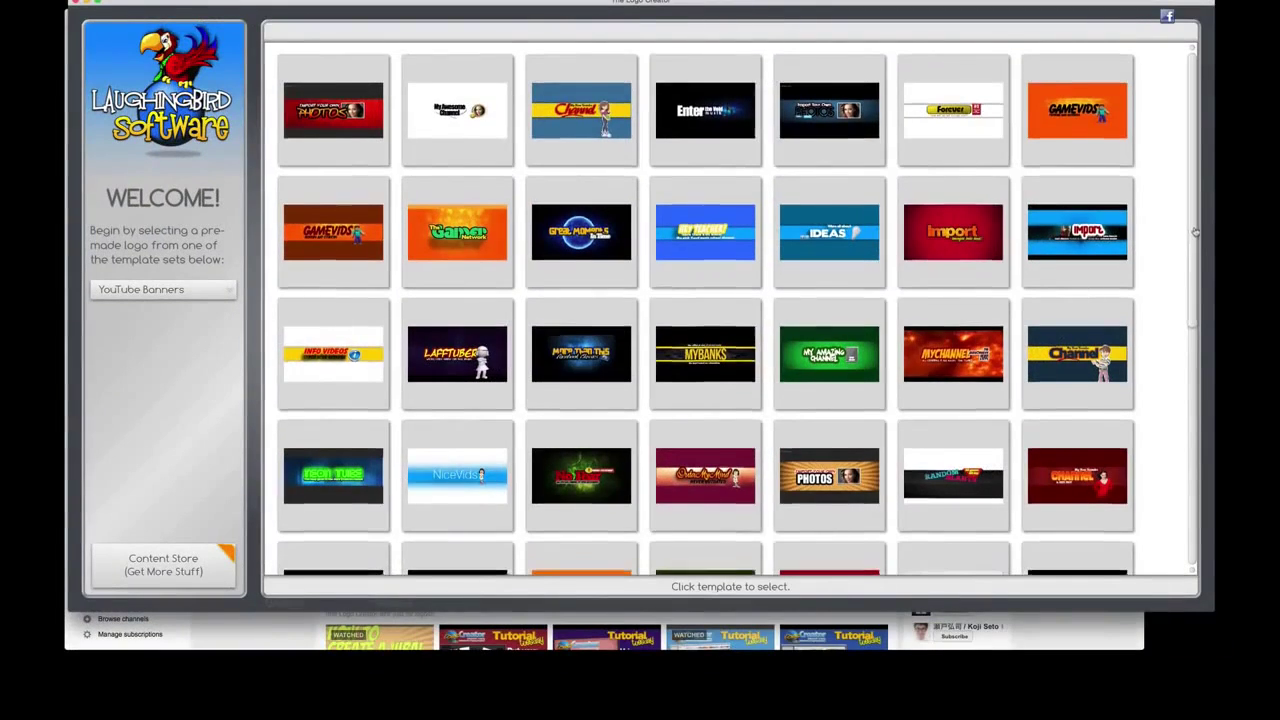
Open the Channel banner template and delete its cartoon character
scroll(1194, 228, down, 2)
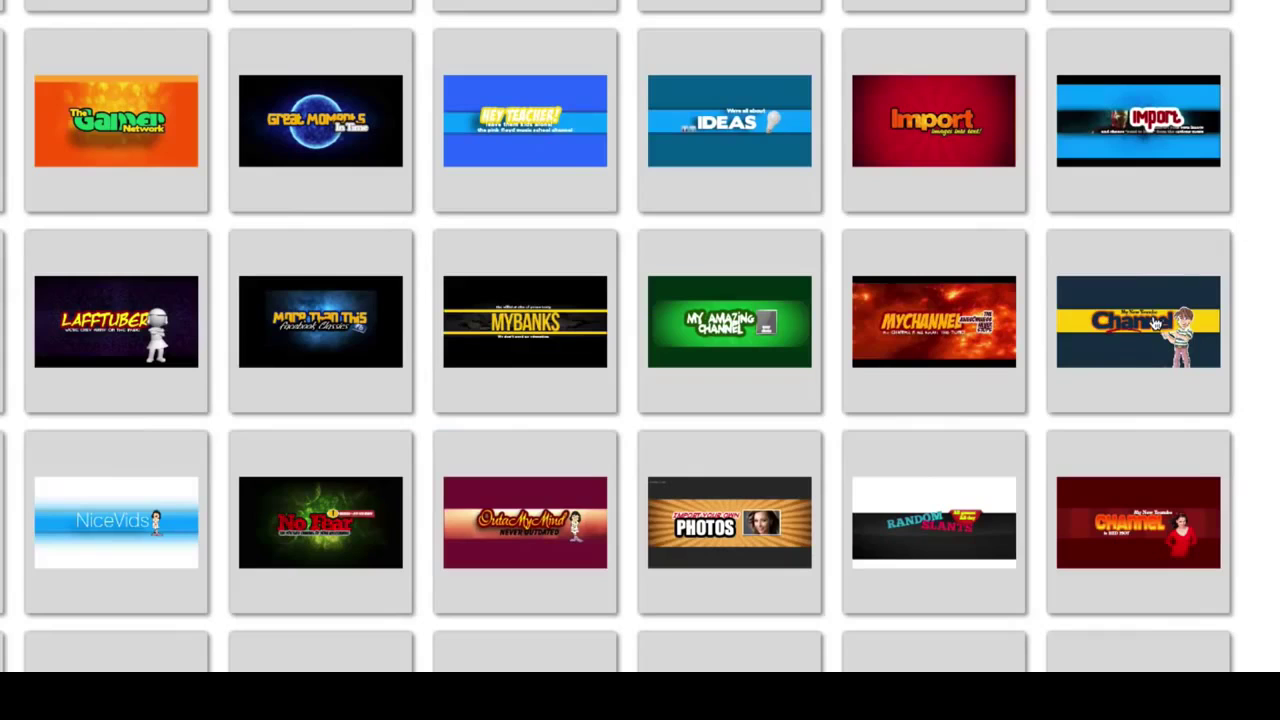
click(1155, 323)
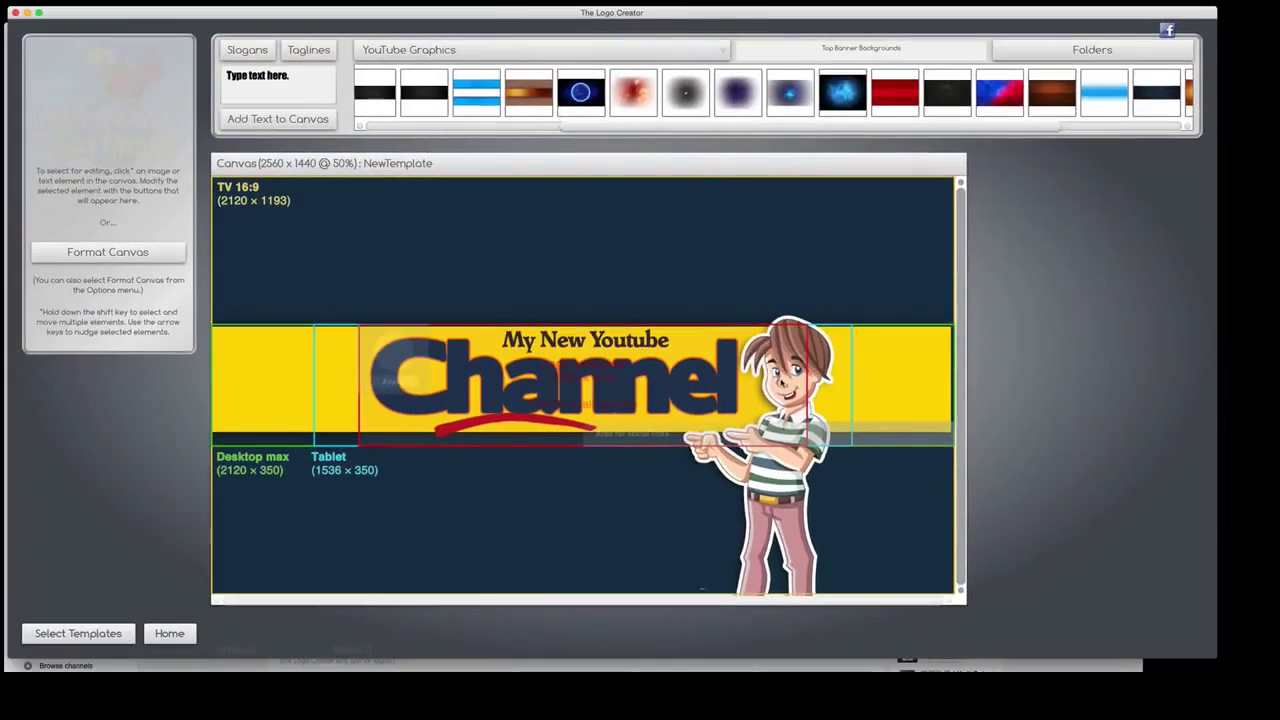
click(728, 387)
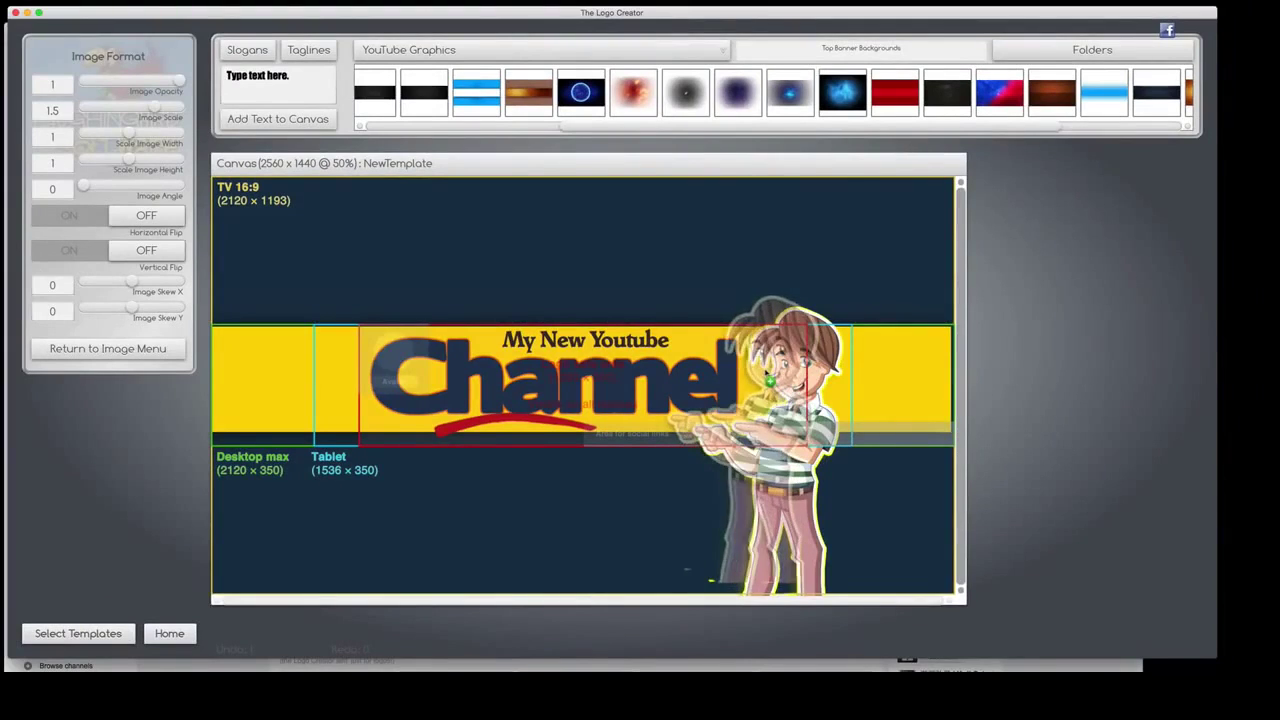
drag(710, 580, 686, 569)
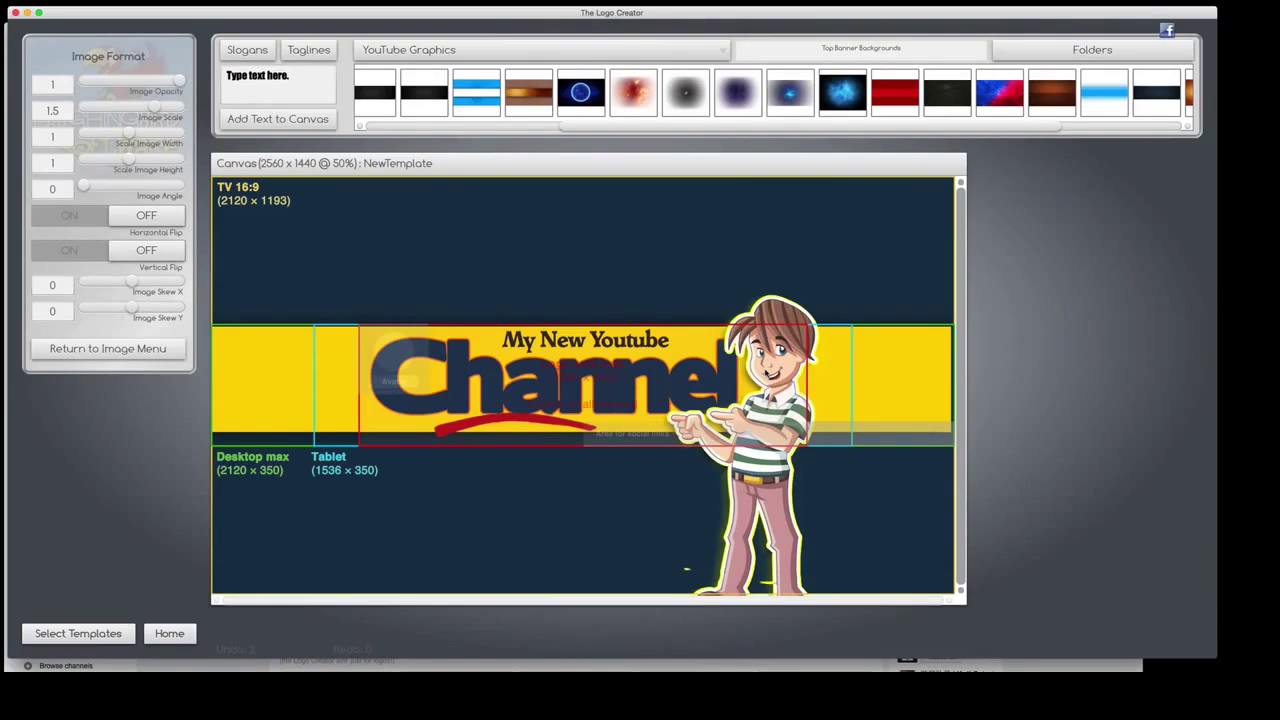
key(Delete)
Import Teddy.jpg, place it on the right, scale it to 1.27 and tilt it slightly
click(0, 0)
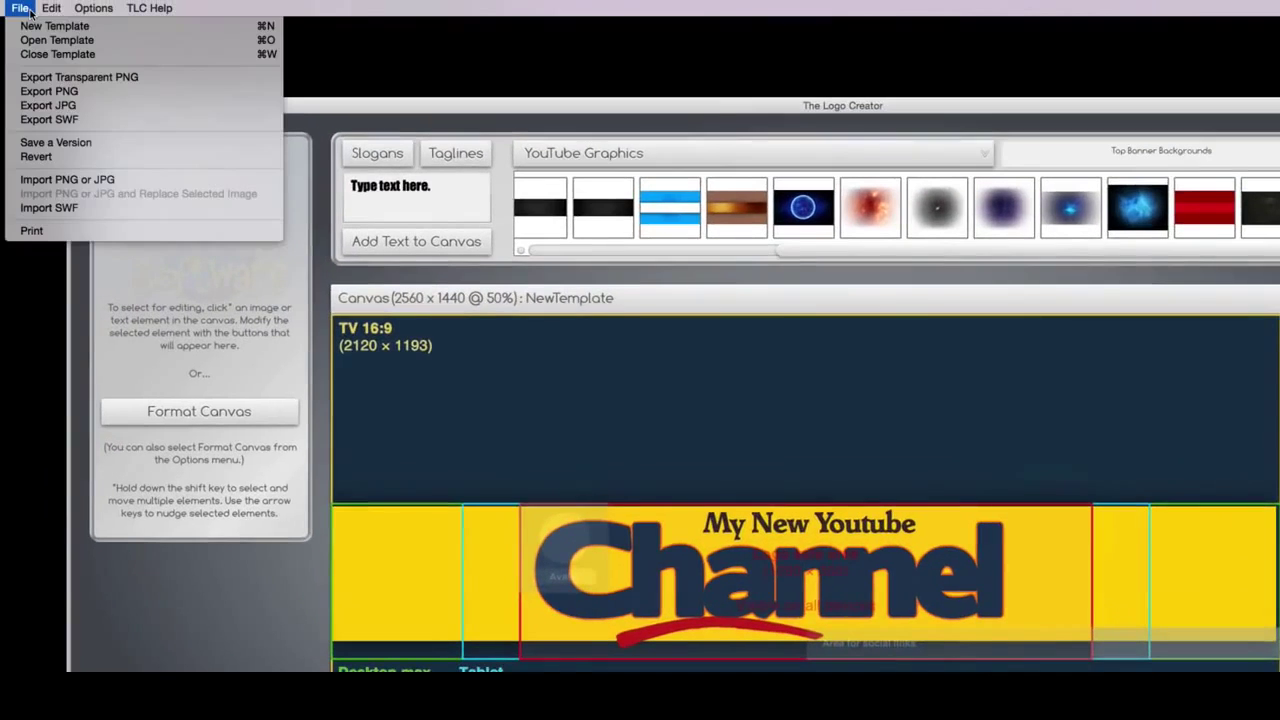
click(72, 183)
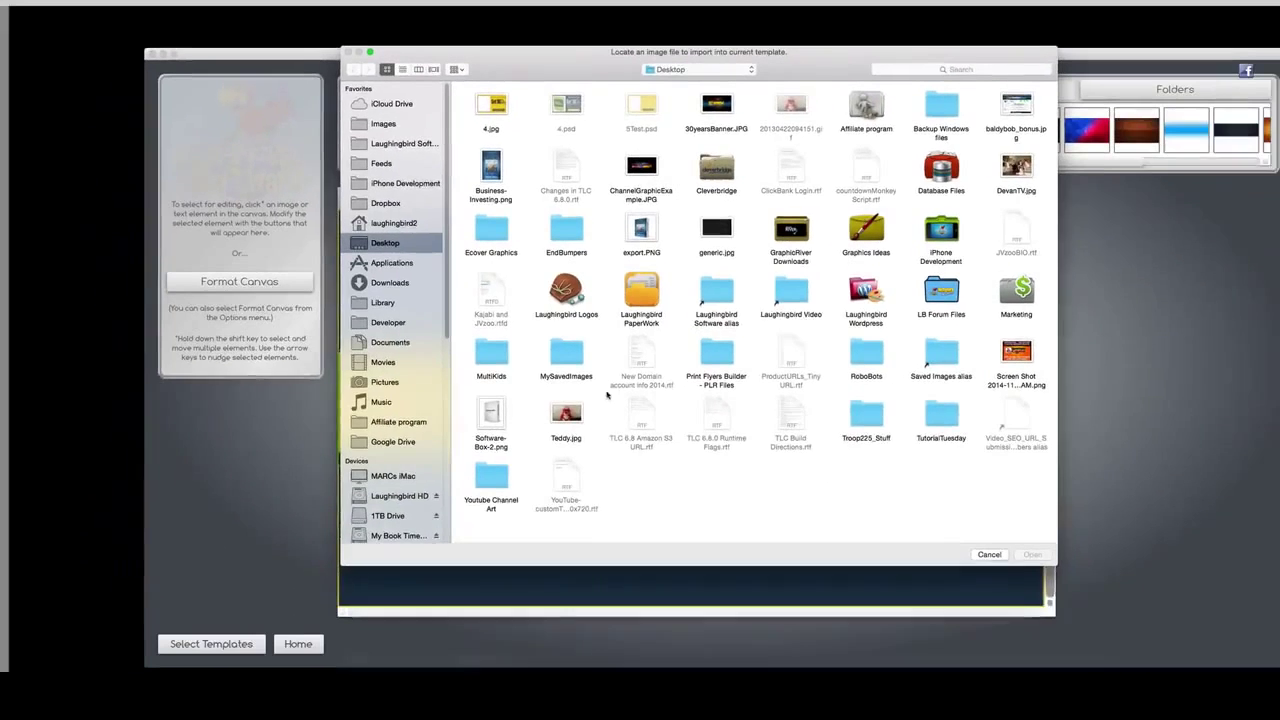
click(562, 405)
click(1018, 541)
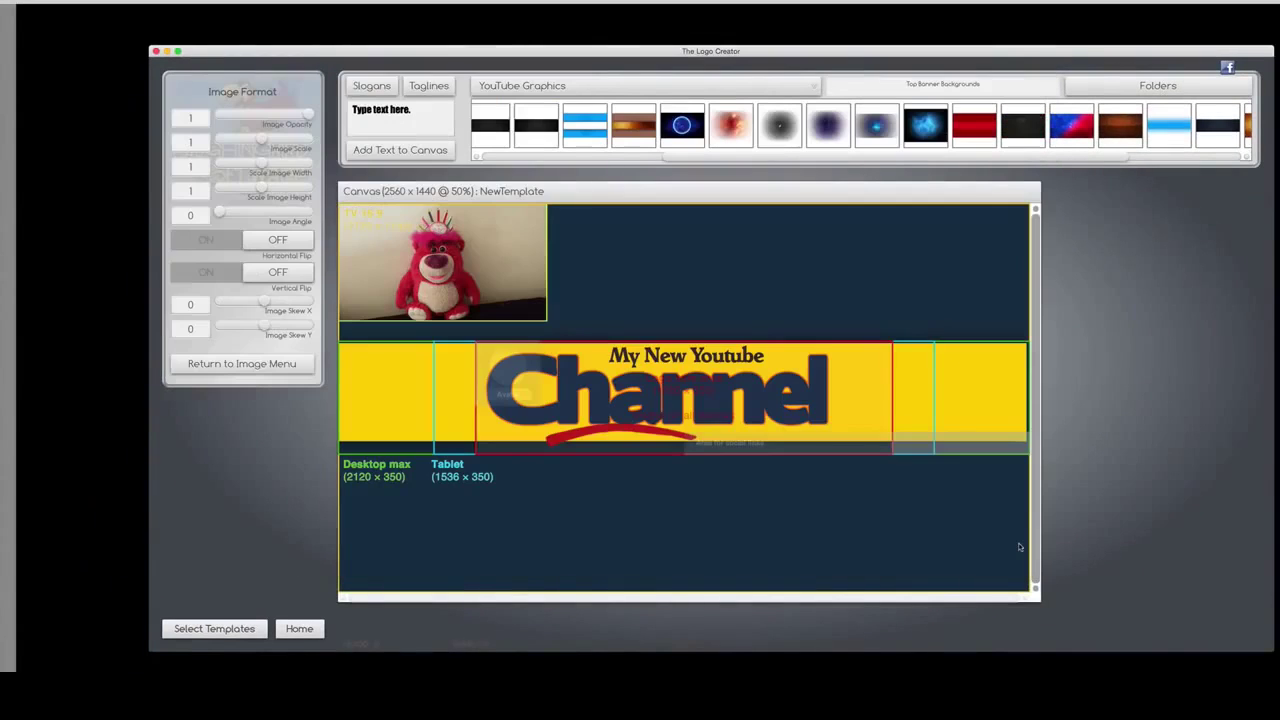
drag(470, 253, 877, 402)
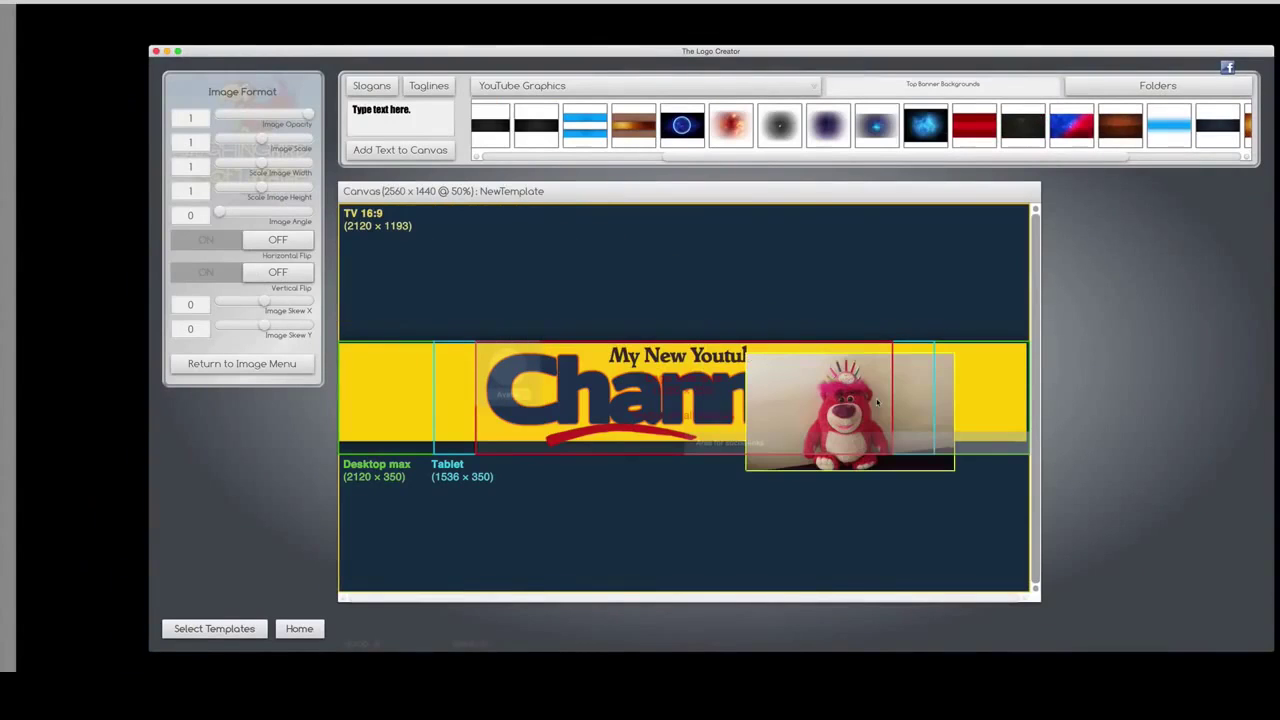
drag(261, 141, 275, 141)
drag(220, 212, 294, 214)
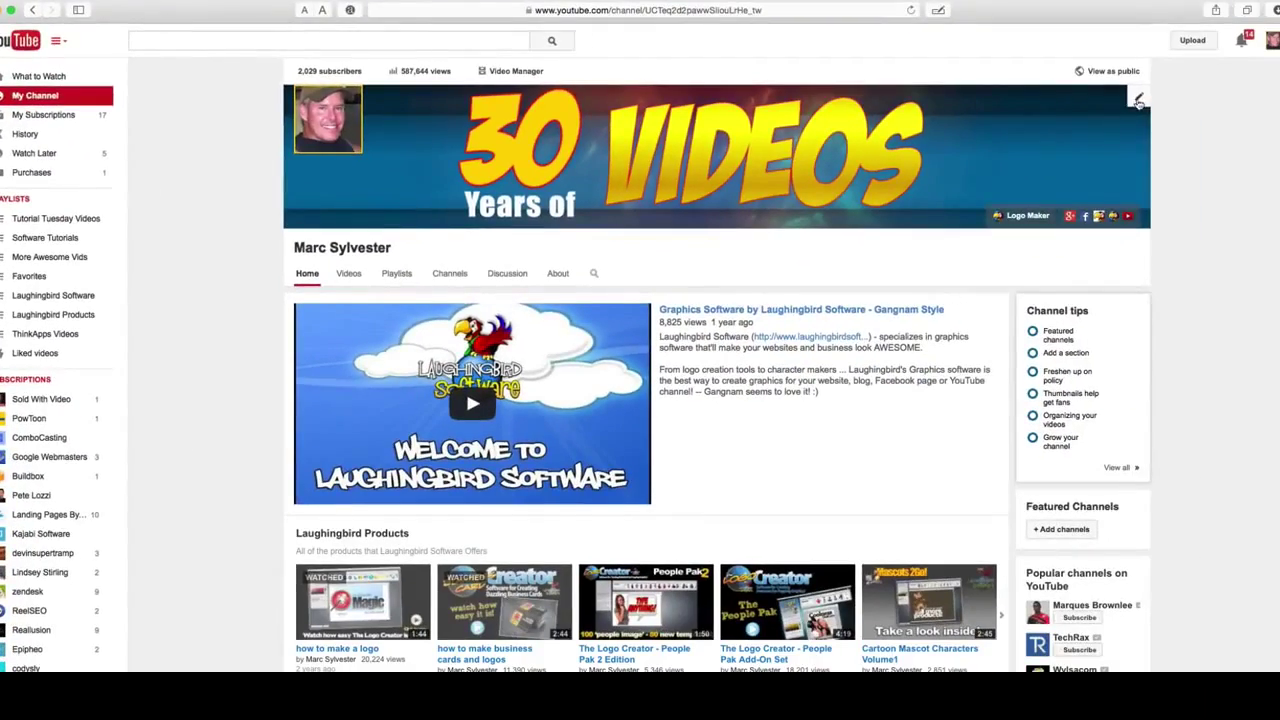
Replace the YouTube channel art with the new Teddy's Channel banner
click(1138, 102)
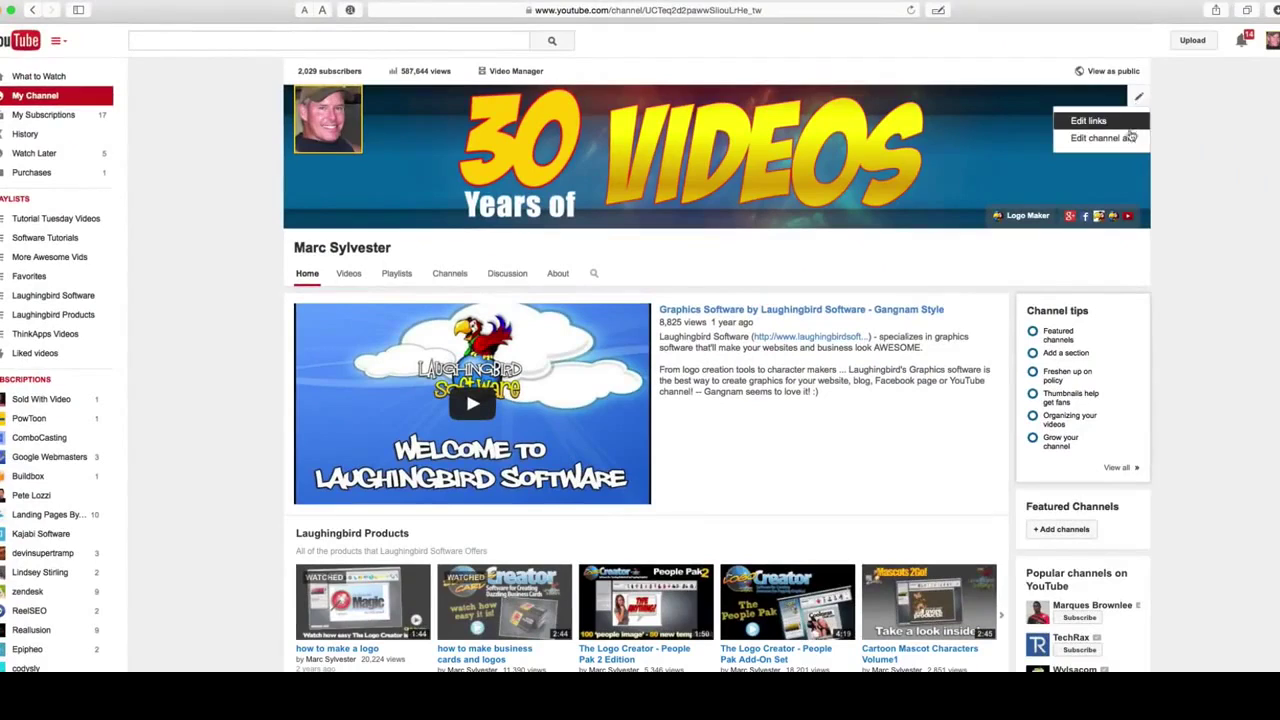
click(1133, 136)
click(335, 610)
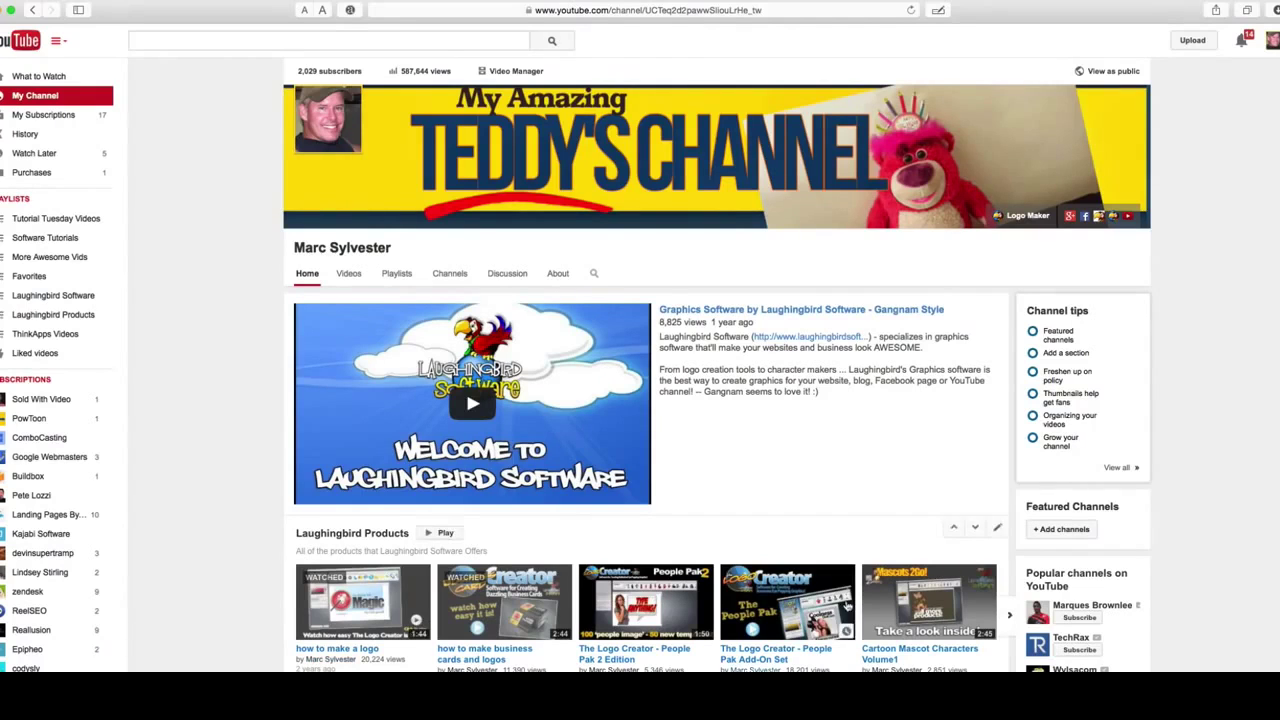
scroll(845, 610, down, 2)
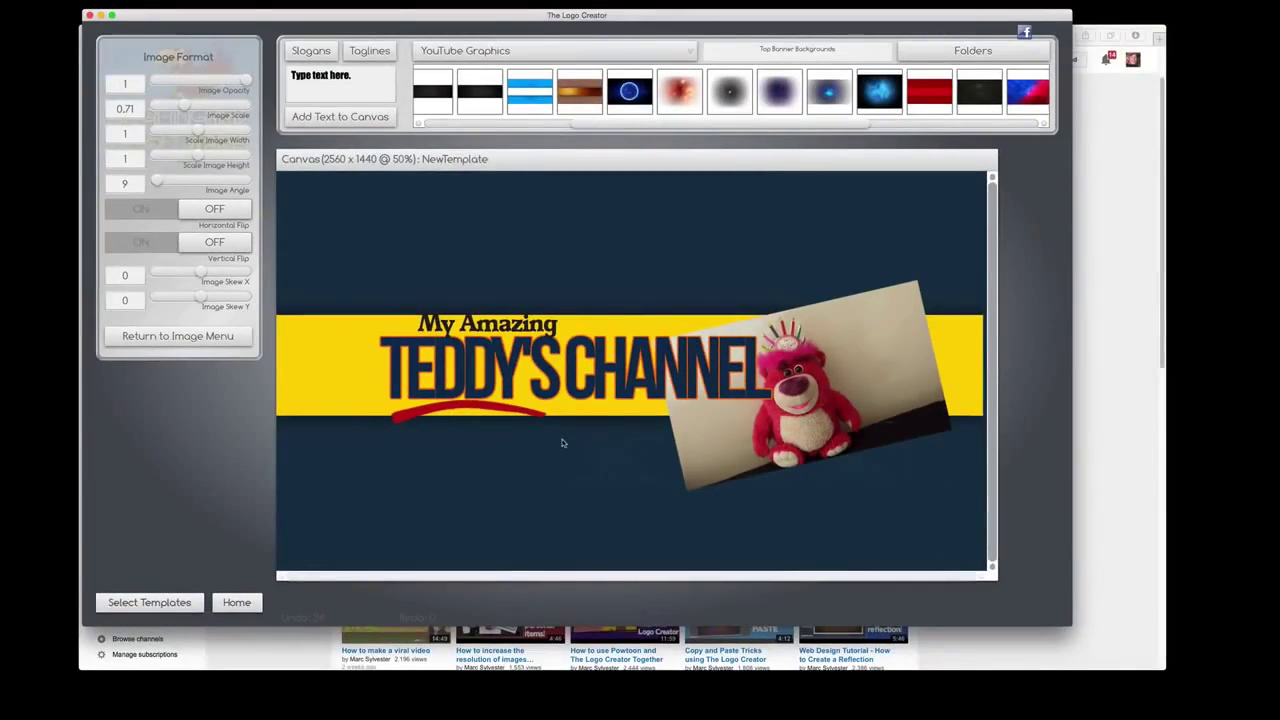
Return to the template gallery and list the template sets
click(137, 604)
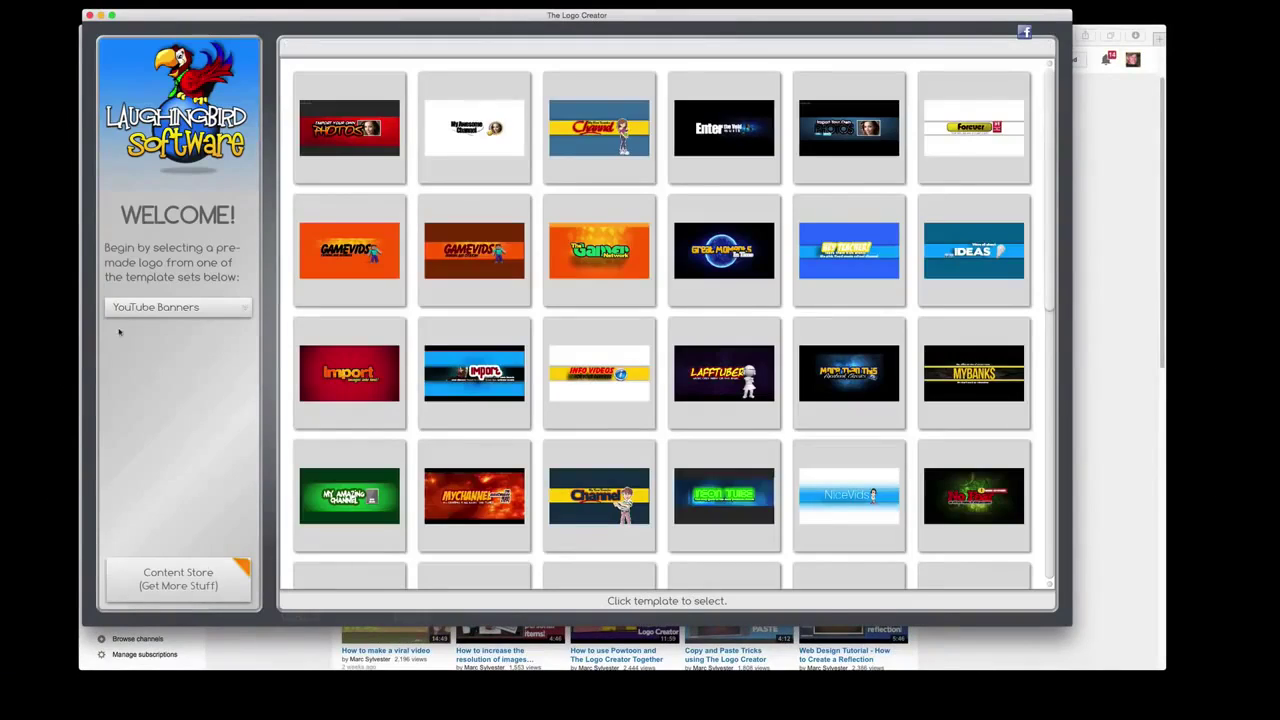
click(158, 310)
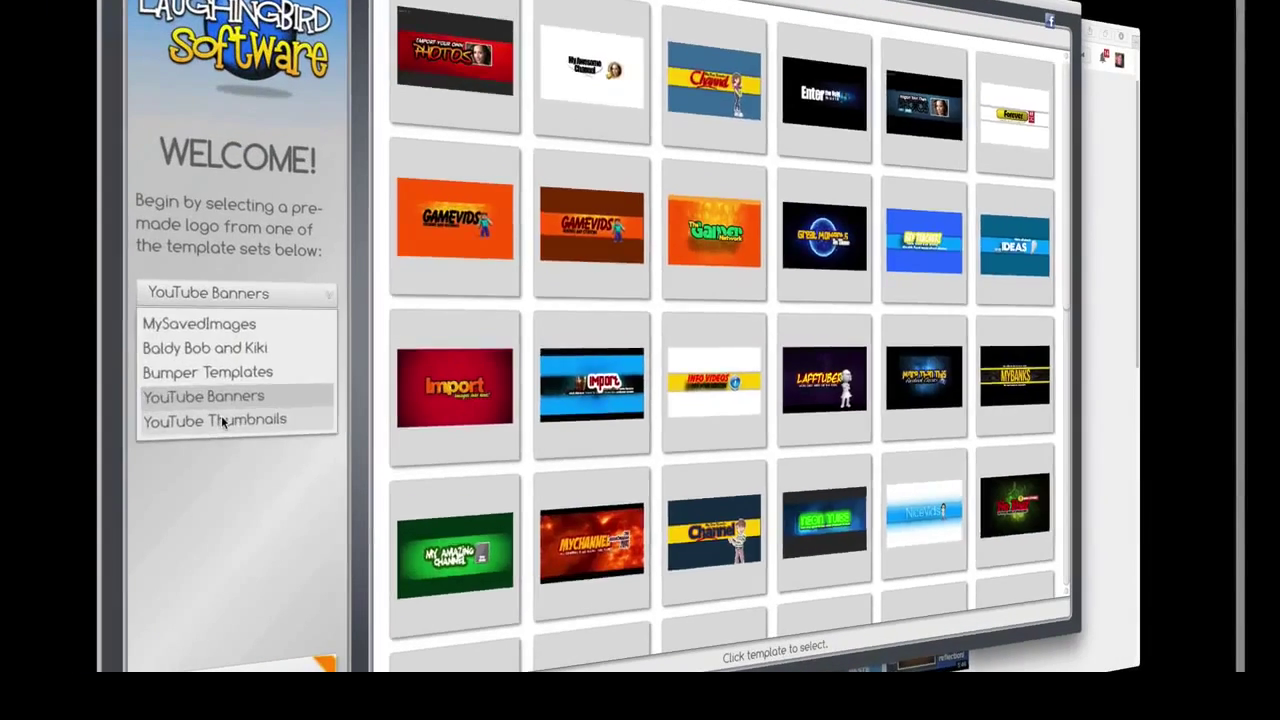
Open the LET ME SHOW YOU HOW TO... template from YouTube Thumbnails
click(162, 392)
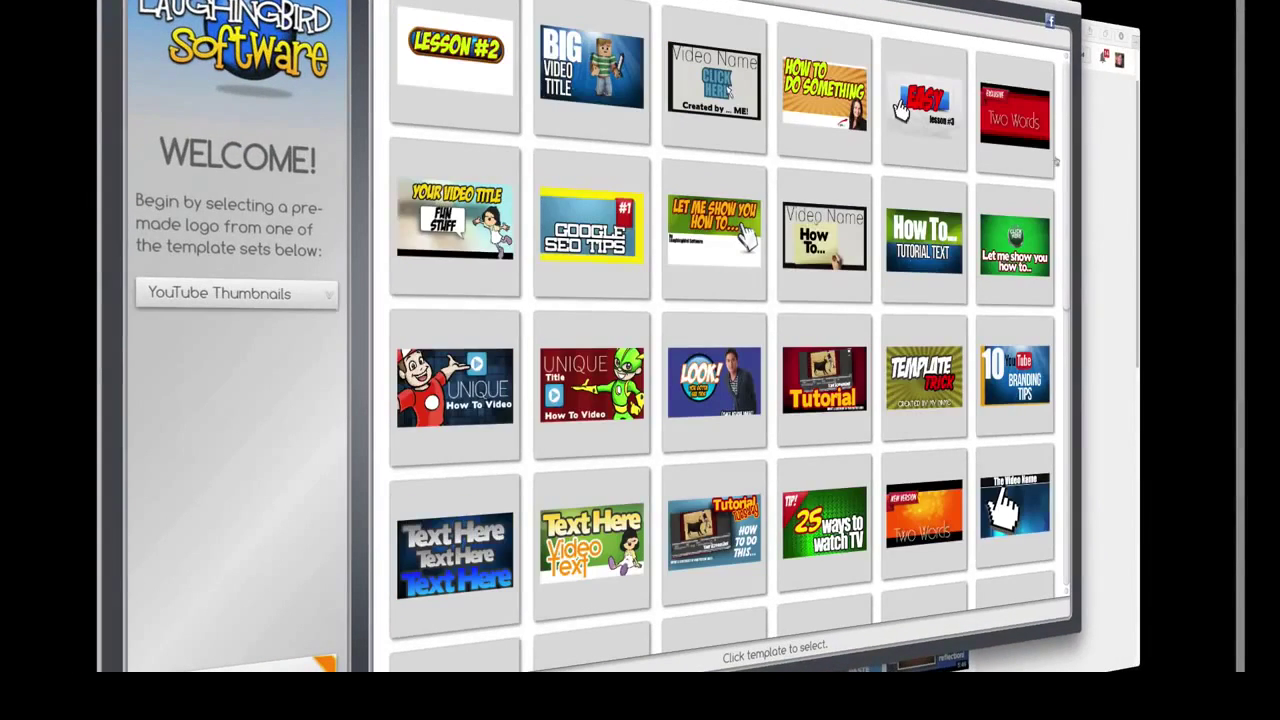
scroll(1068, 156, down, 3)
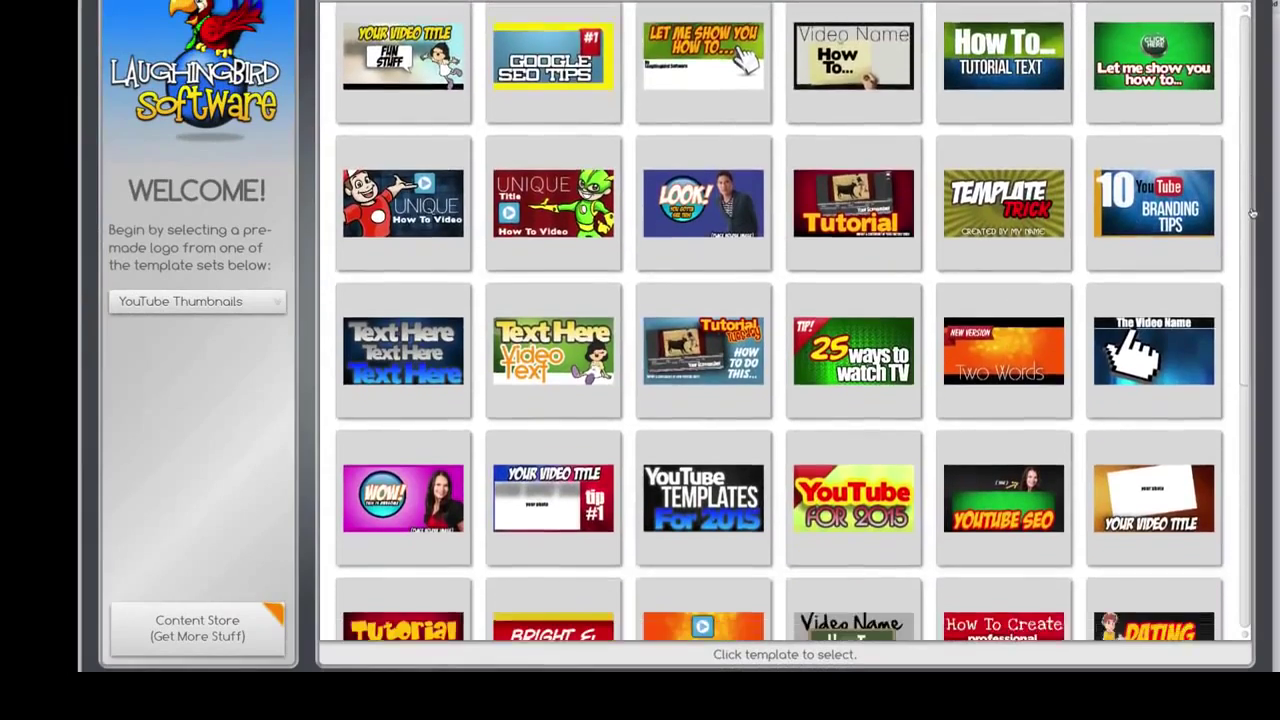
drag(1252, 213, 1220, 200)
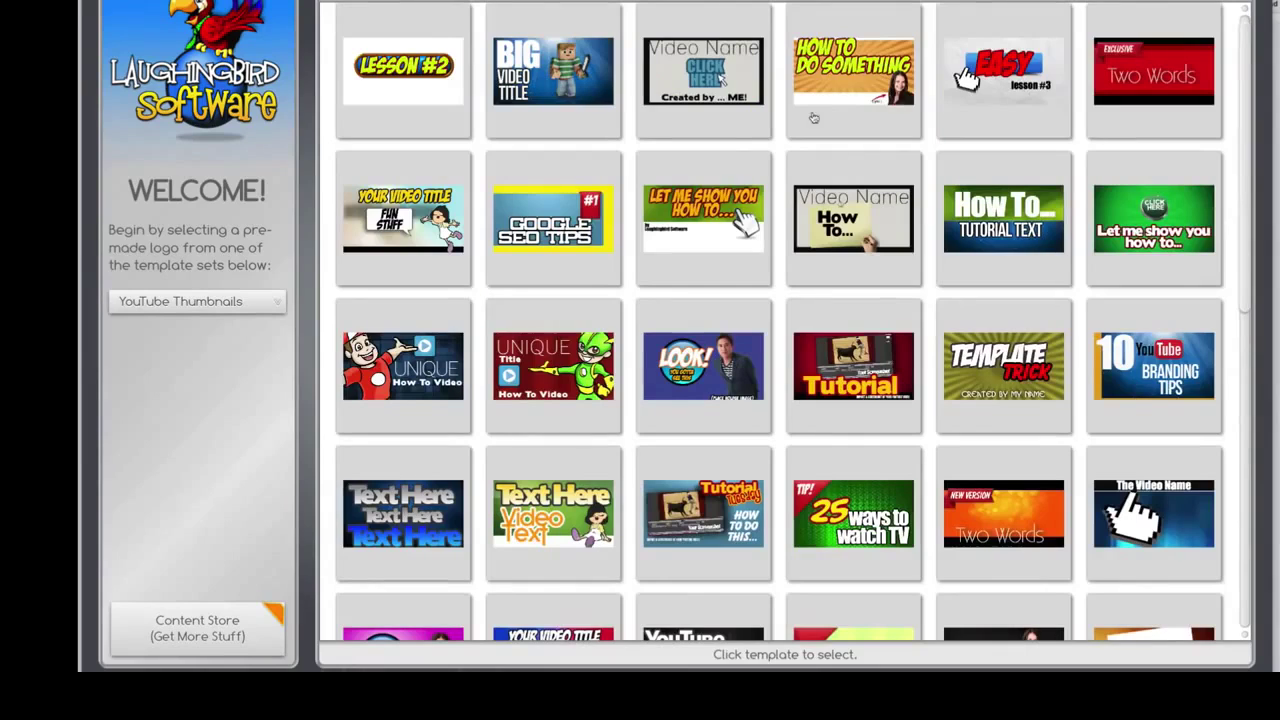
click(640, 266)
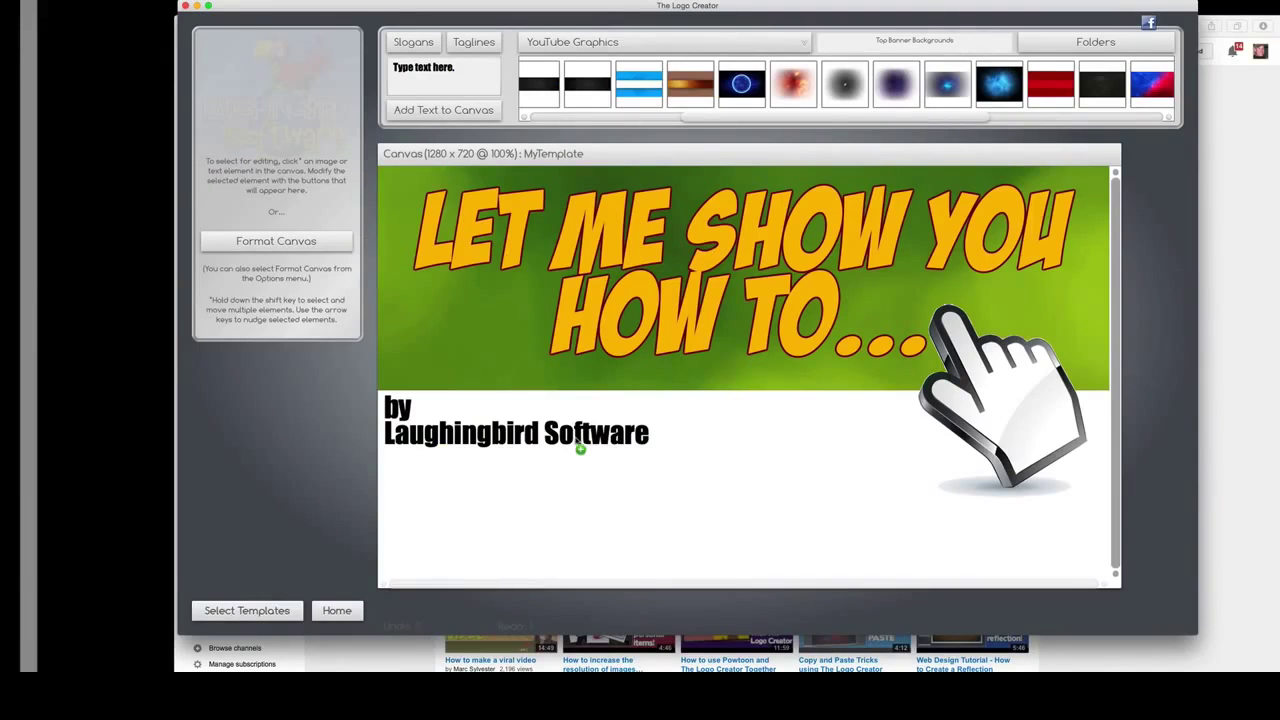
Replace the byline with 'MAKE POPCORN' and export the thumbnail as a JPG
click(580, 449)
click(347, 186)
key(super+a)
text(MAKE POPCORN)
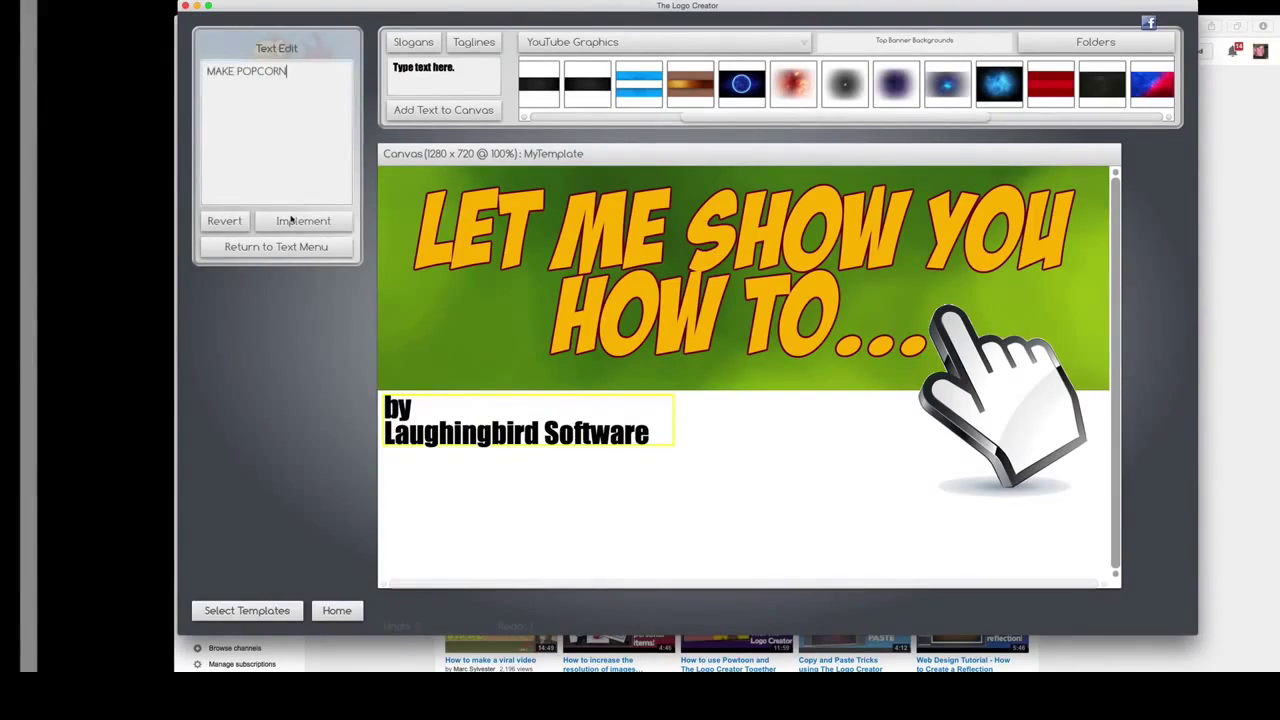
click(291, 219)
click(289, 246)
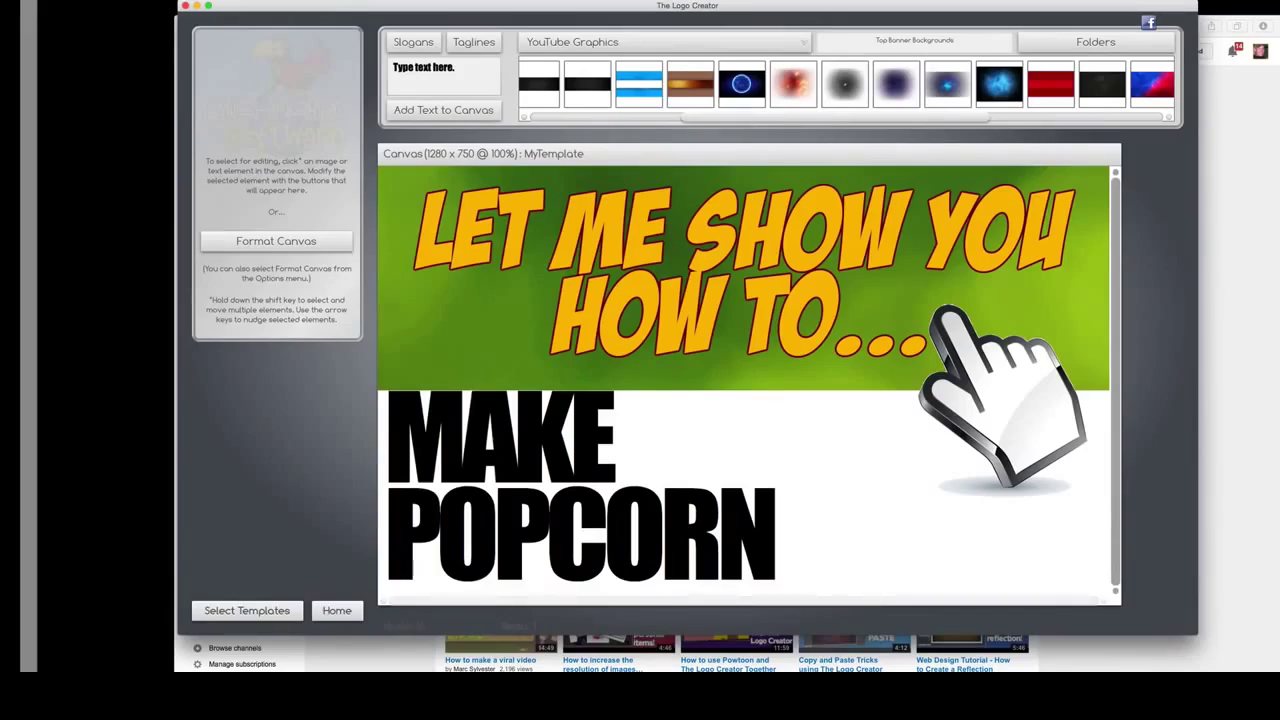
click(150, 1)
click(155, 5)
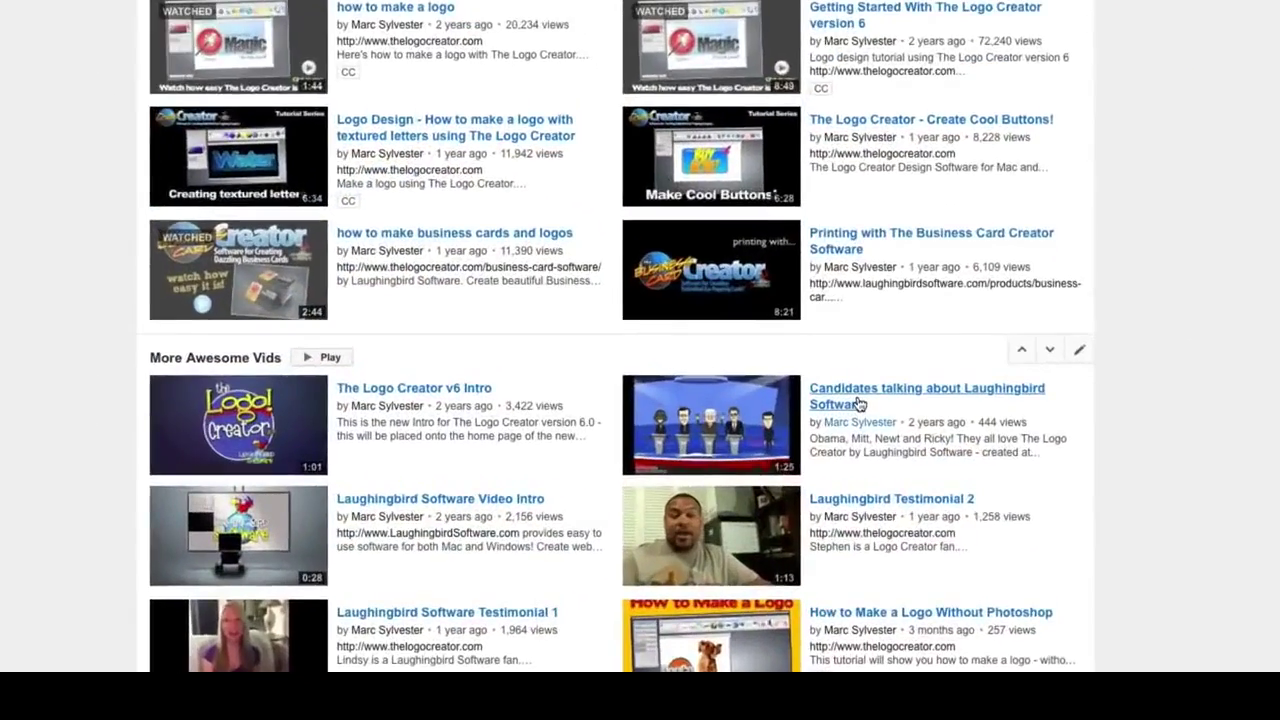
Set MAKEPOPCORN_OVERLAY.JPG as the Candidates video's custom thumbnail and save the change
click(880, 425)
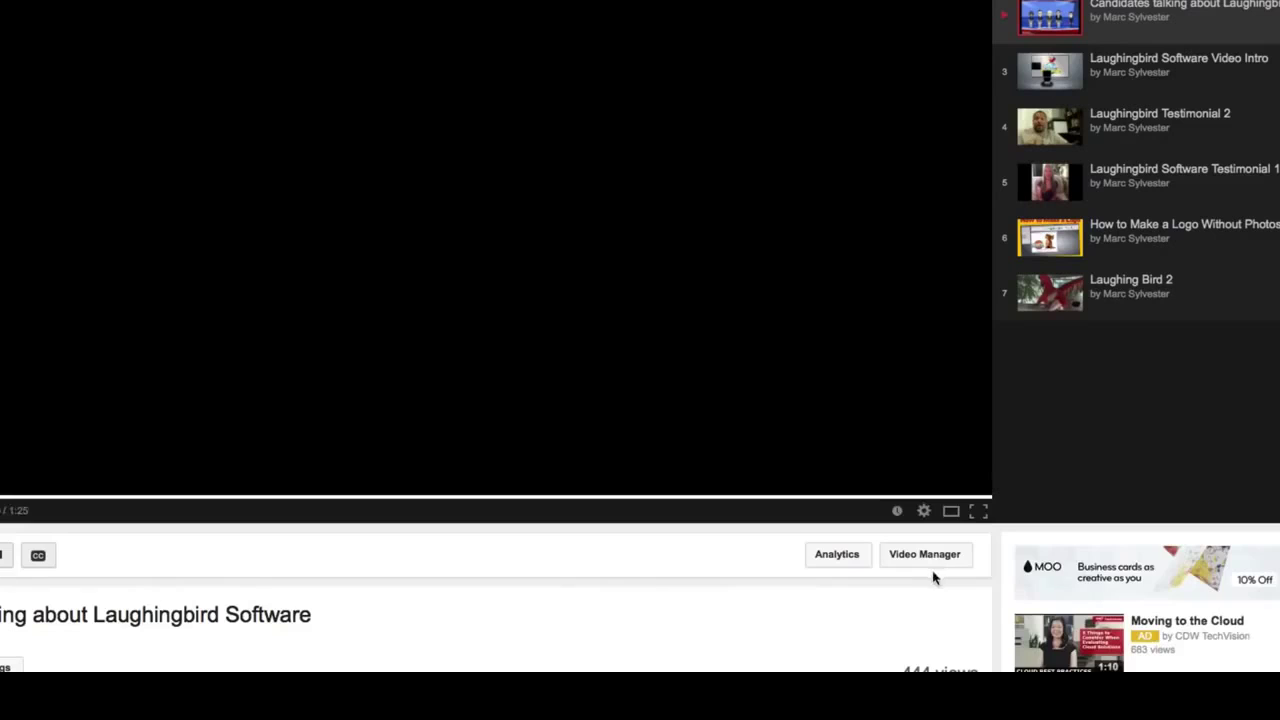
click(910, 564)
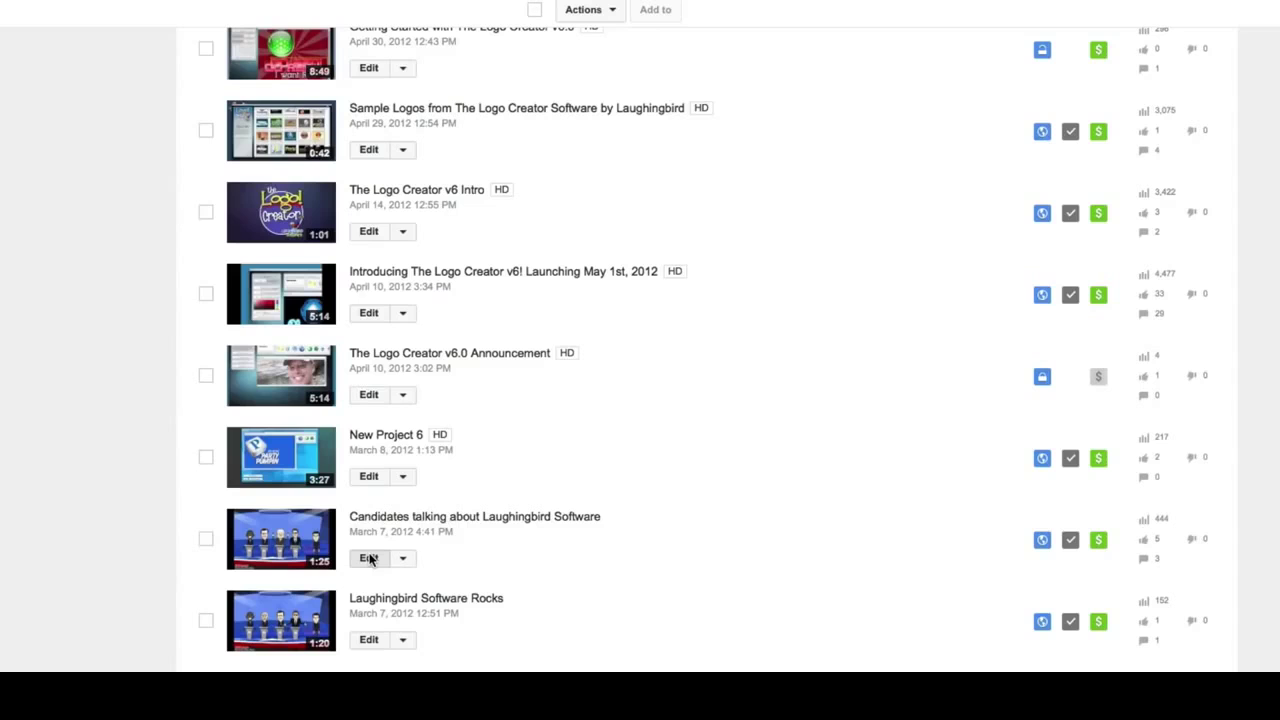
click(369, 559)
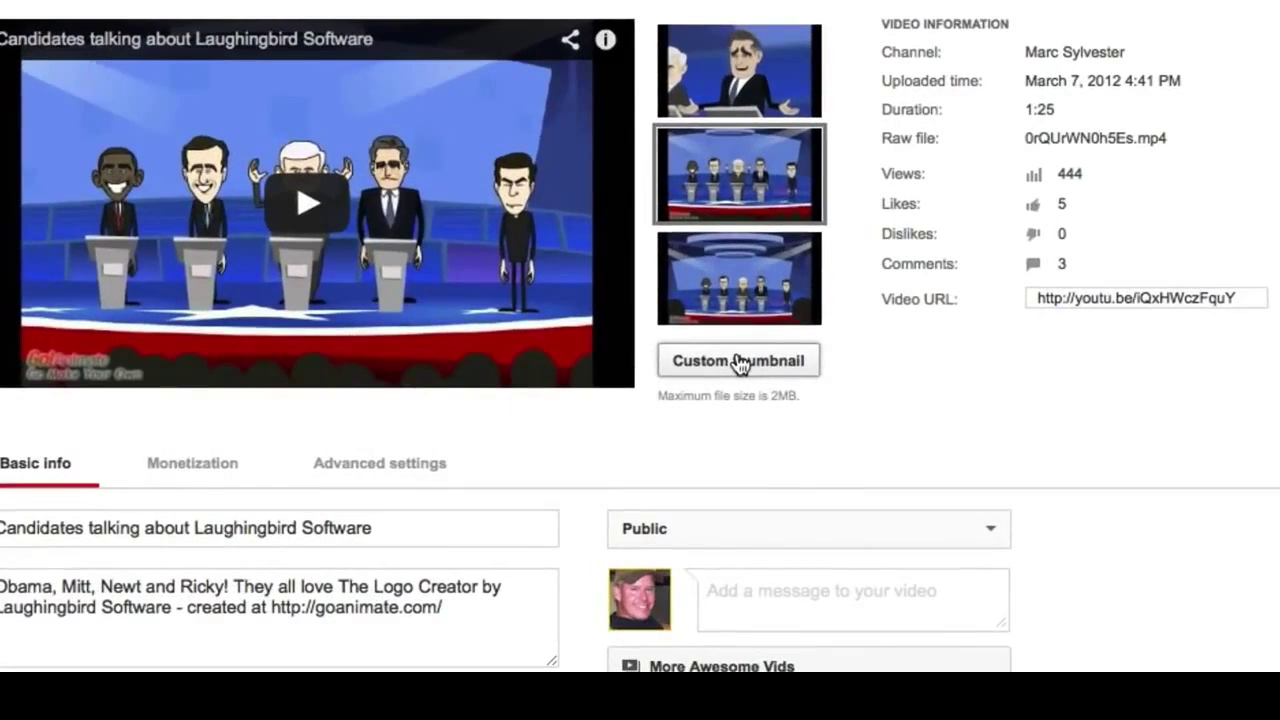
click(738, 362)
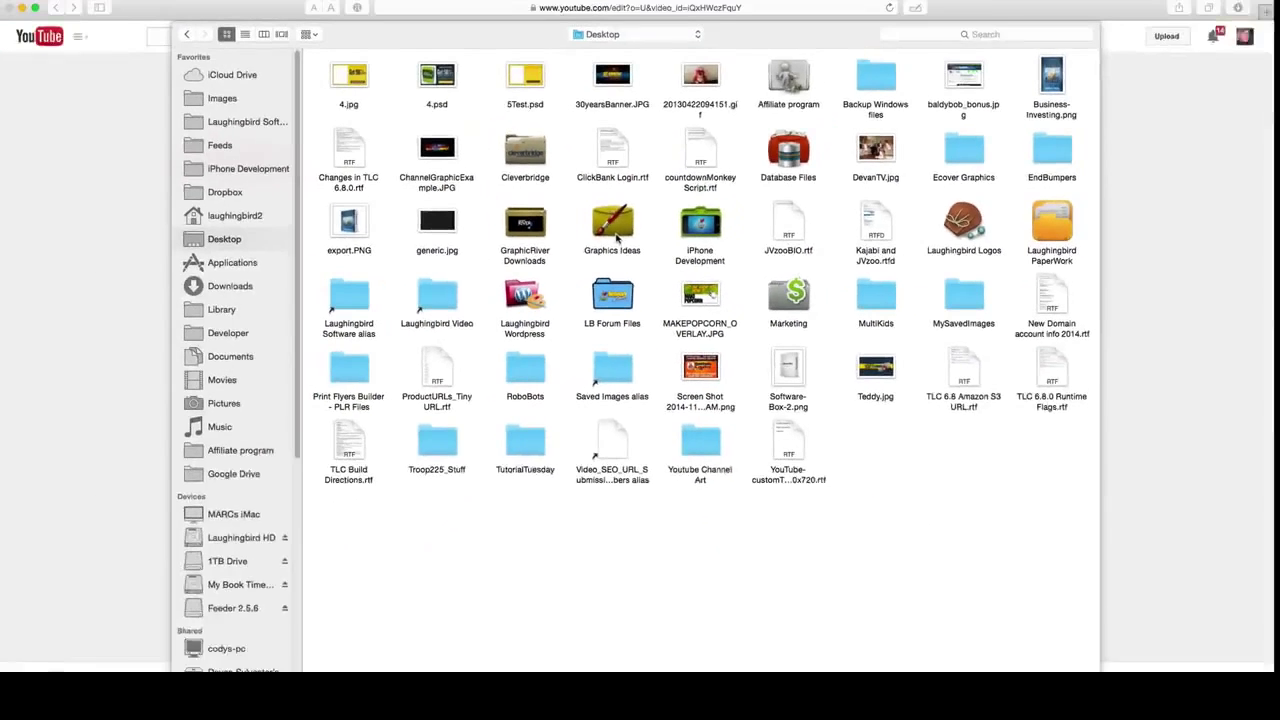
double_click(700, 295)
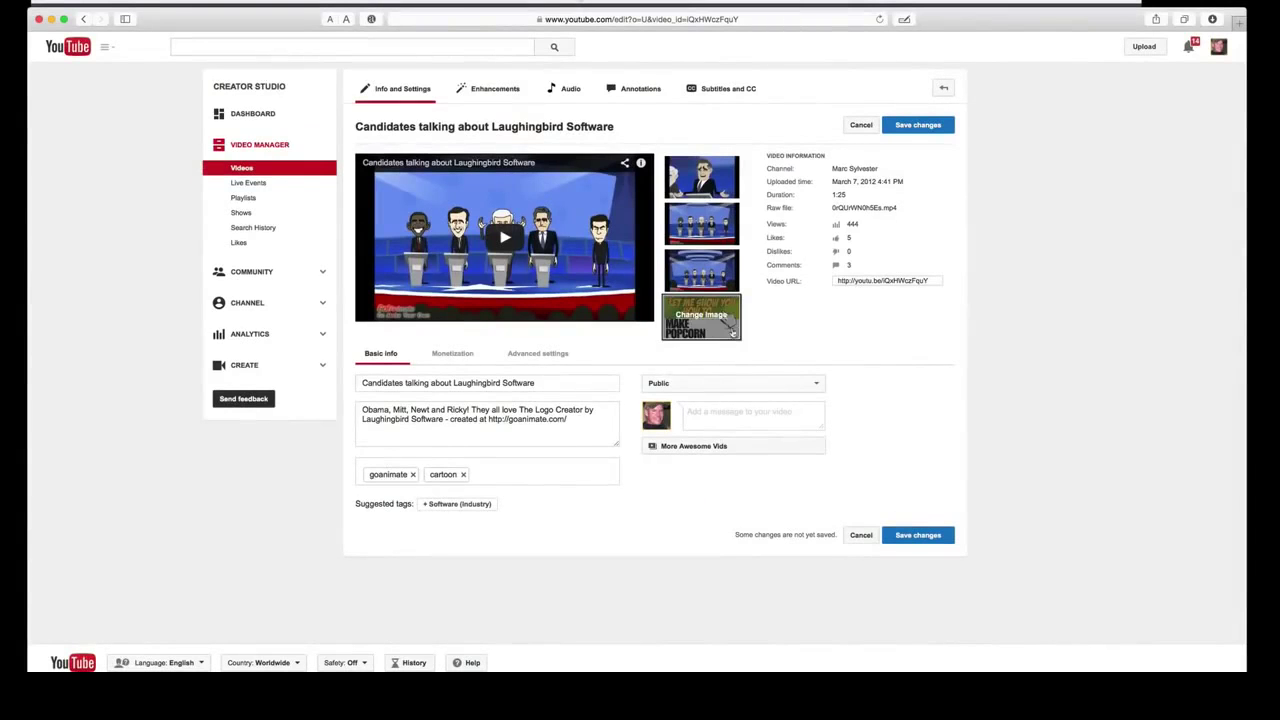
click(910, 536)
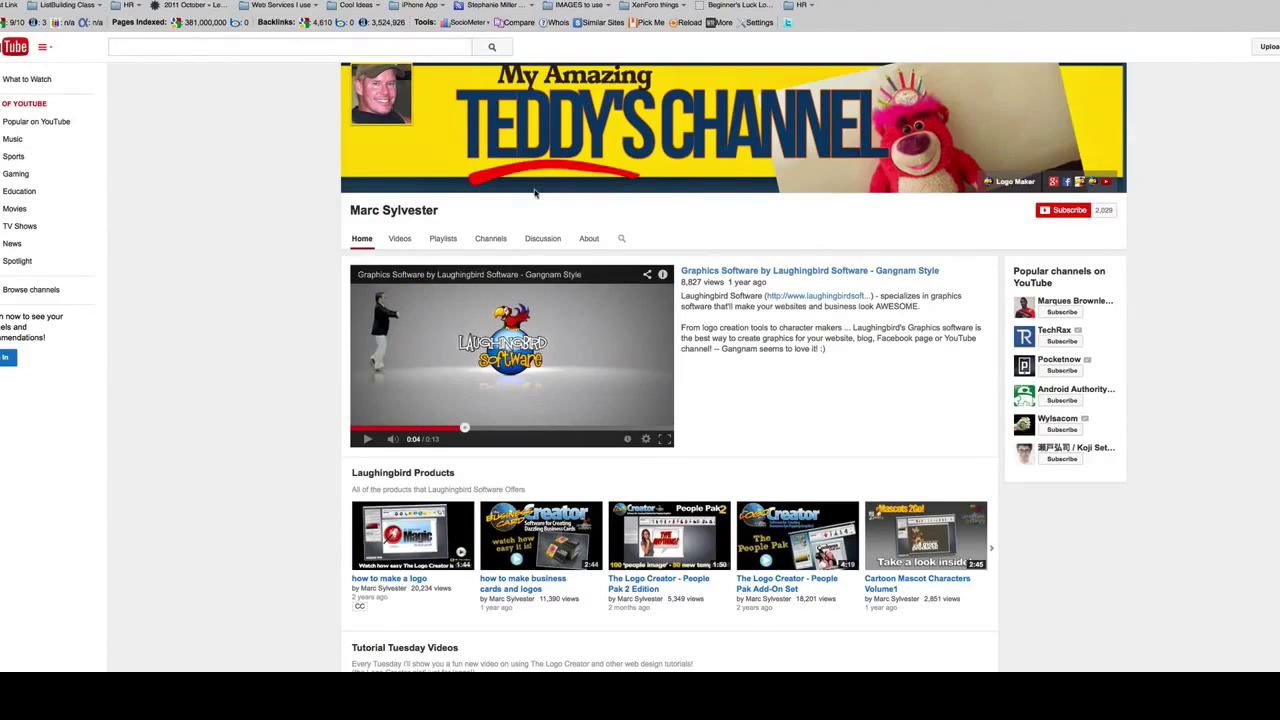
Copy the Candidates video's embed iframe code with 'Share with playlist' unchecked
scroll(266, 378, down, 5)
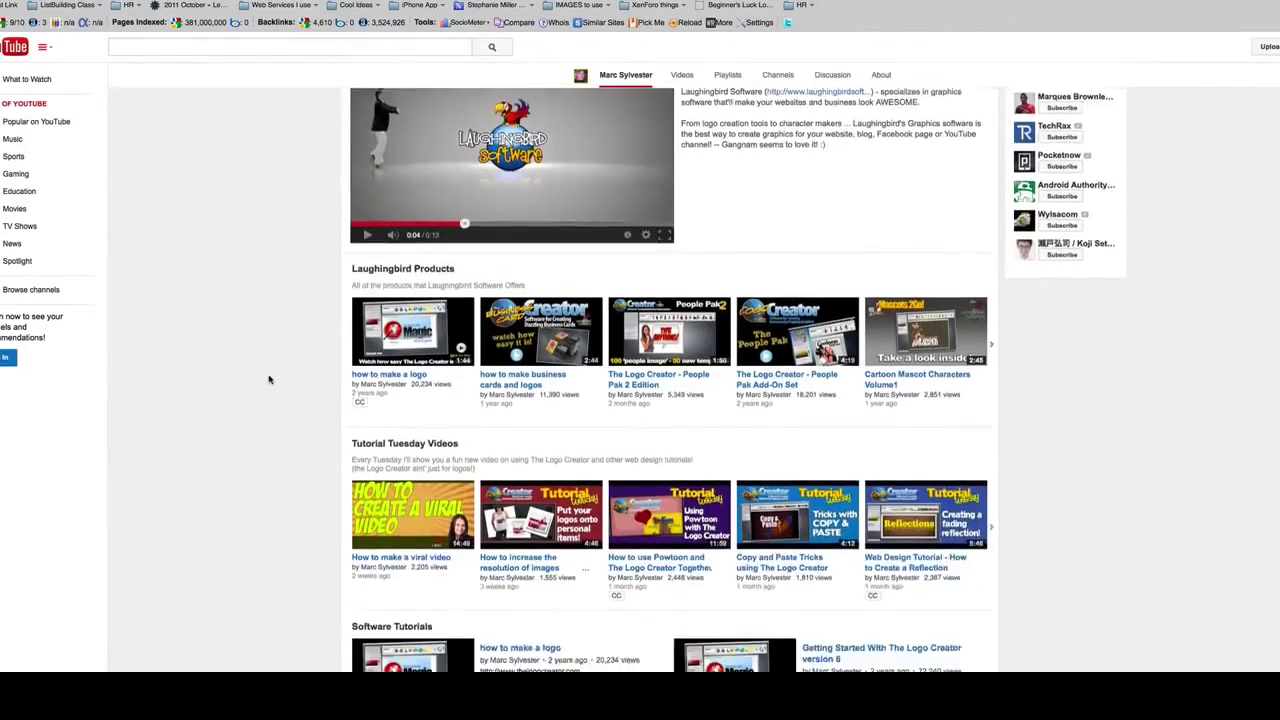
scroll(268, 378, down, 2)
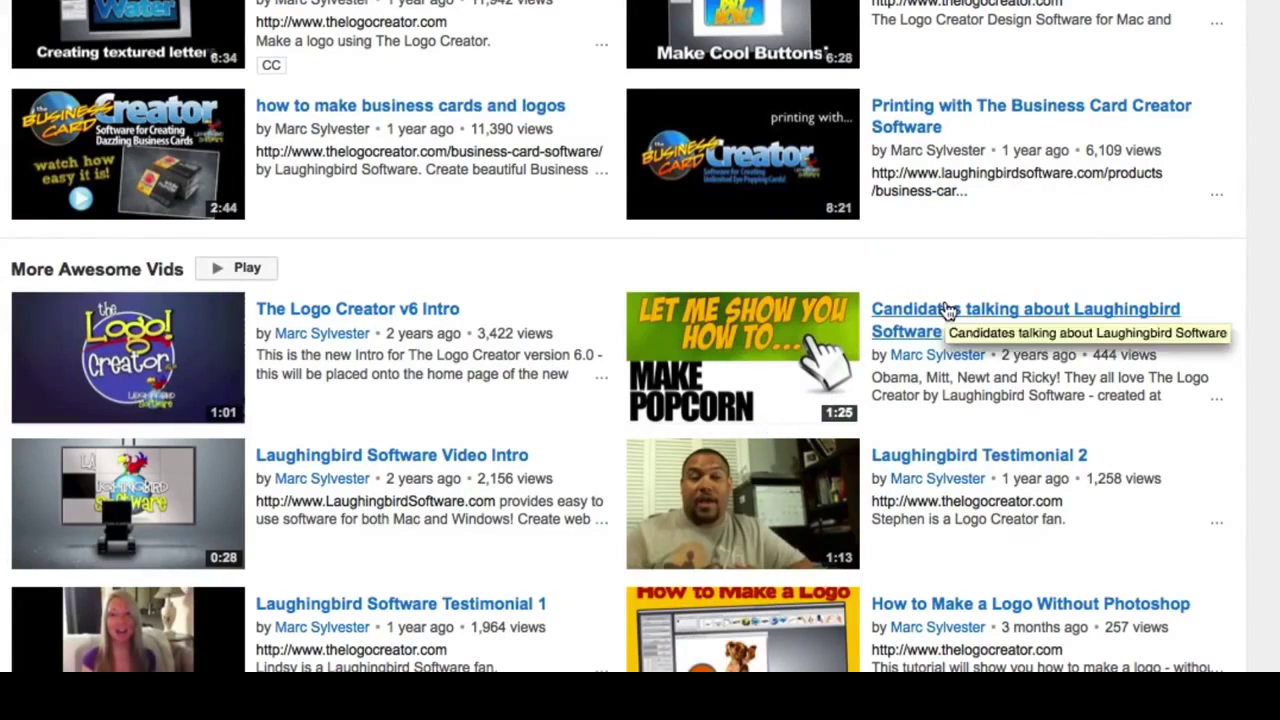
click(948, 312)
click(163, 246)
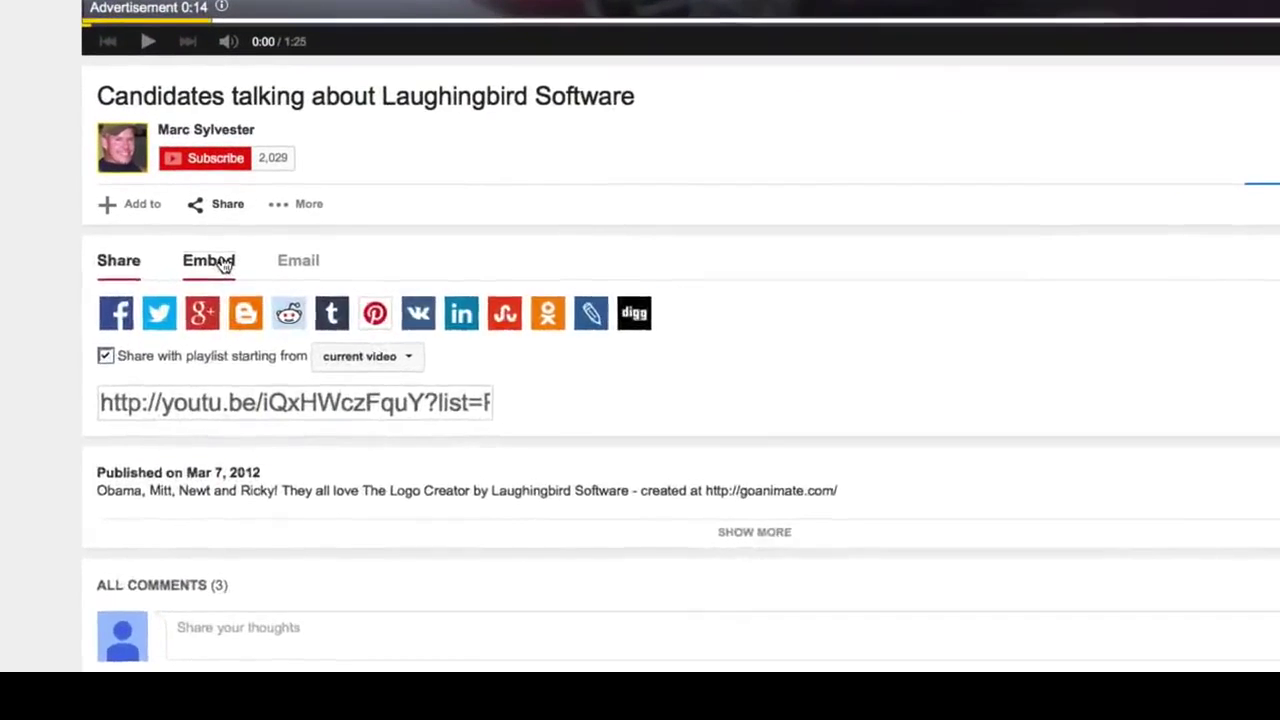
click(224, 271)
click(131, 350)
right_click(378, 352)
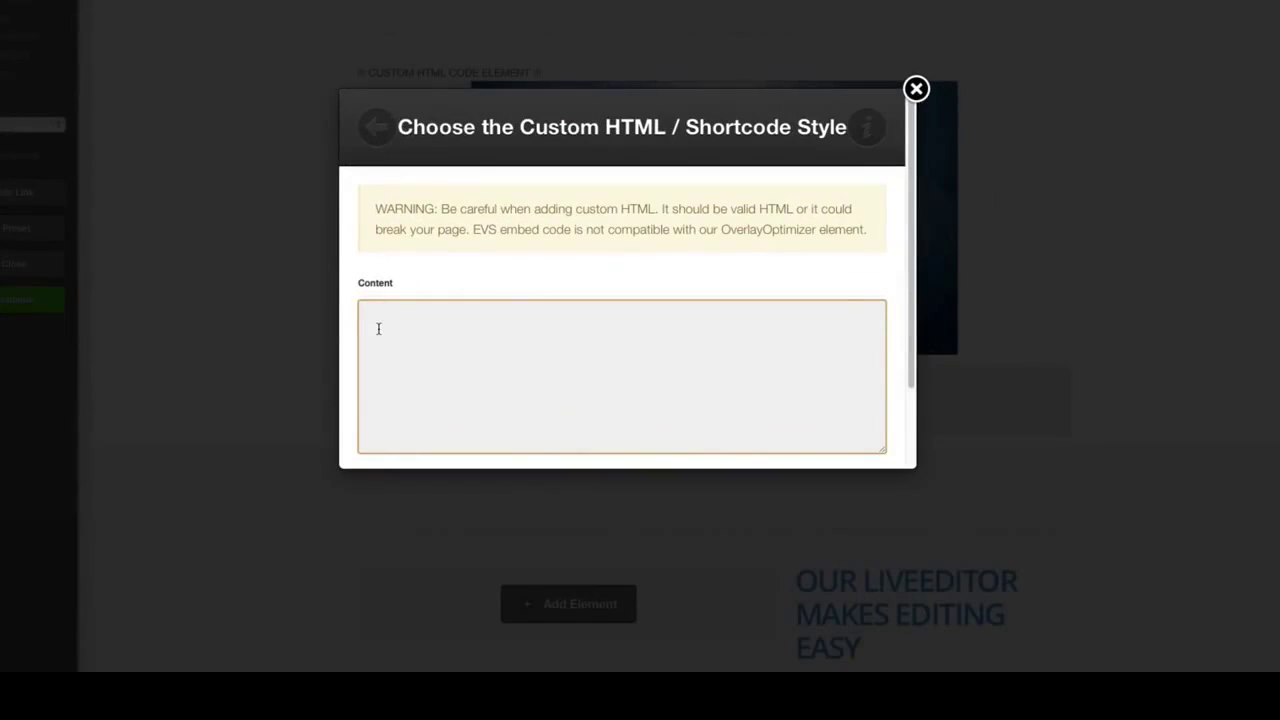
Paste the YouTube embed code into the Custom HTML Content box
text(<center><iframe width="640" height="360" src="//www.youtube.com/embed/iQxHWczFquY" frameborder="0" allowfullscreen></iframe></center>)
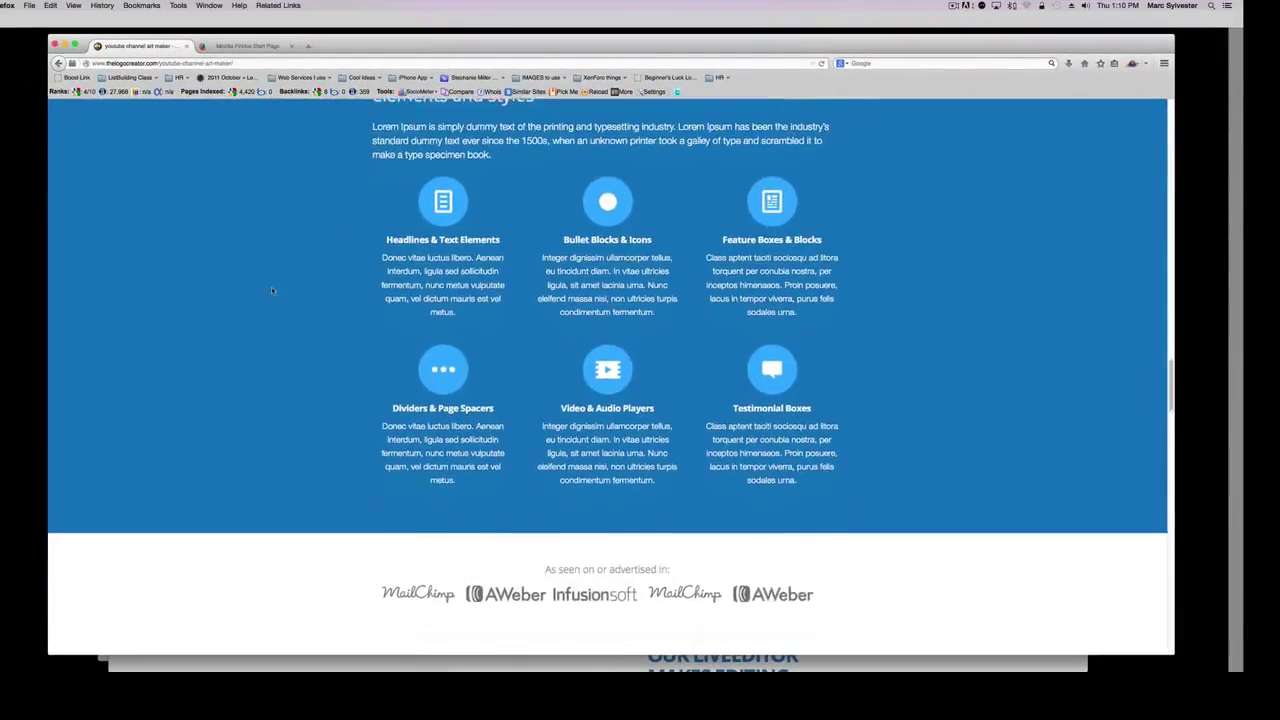
scroll(271, 287, down, 5)
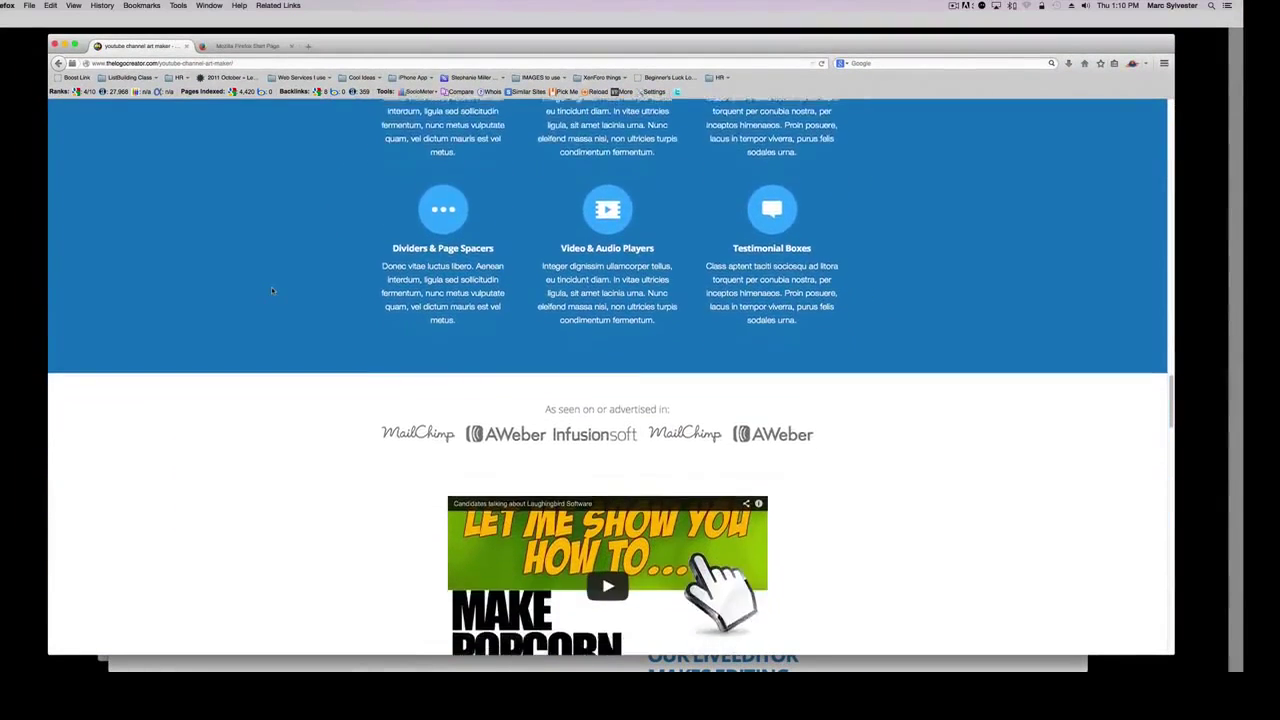
scroll(271, 287, down, 10)
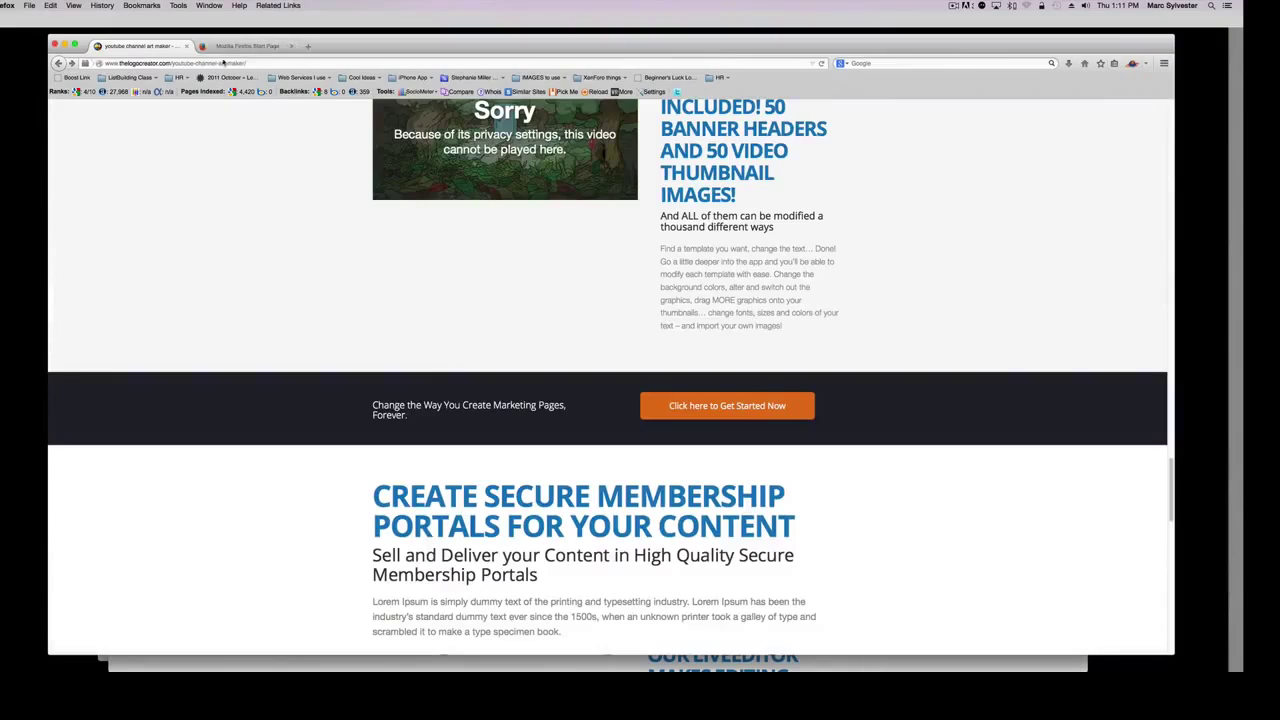
Search Google for 'green screen backgrounds'
click(220, 62)
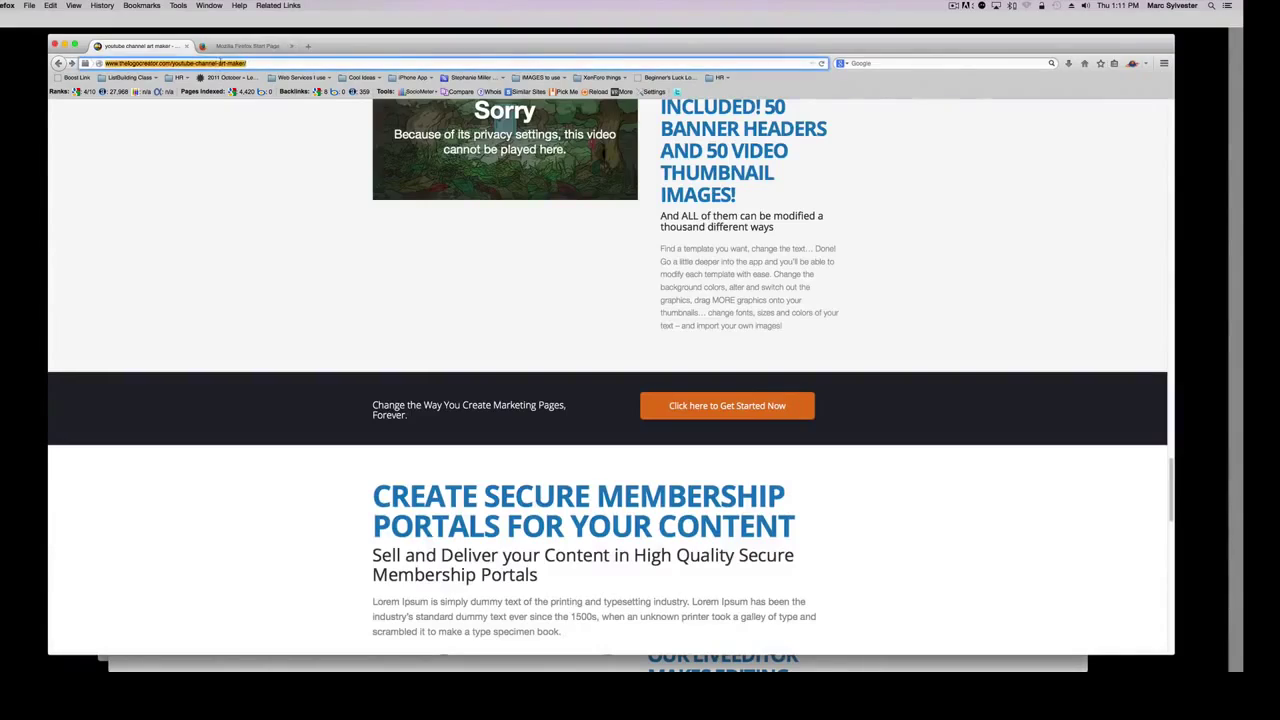
text(green screen backgrounds)
key(Return)
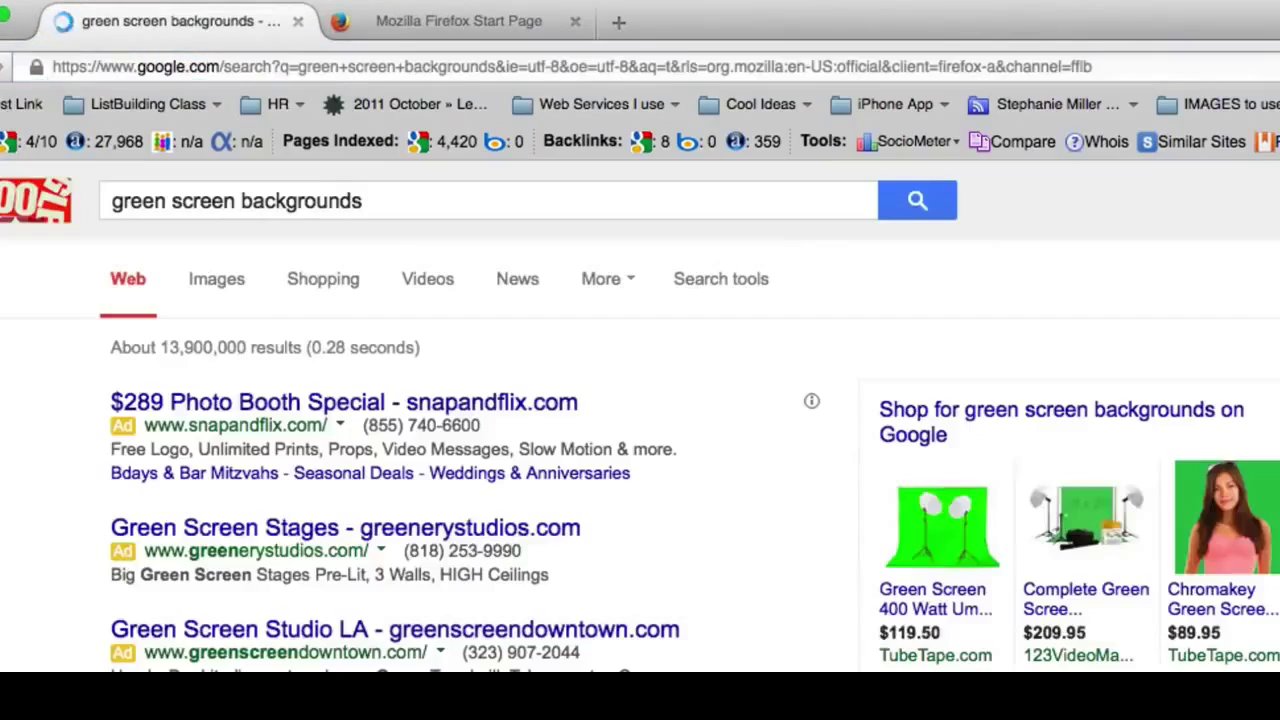
Scroll through the Google results for green screen backgrounds
scroll(400, 450, down, 5)
scroll(150, 202, down, 5)
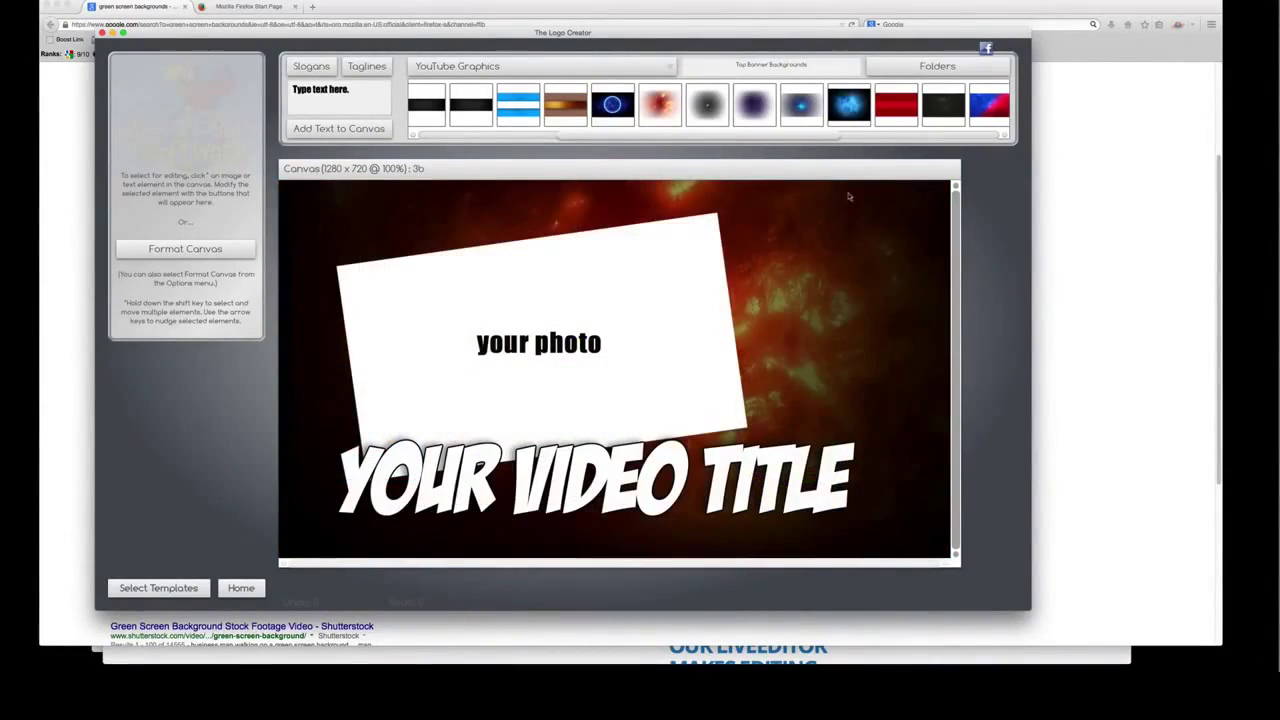
Delete the 'your photo' placeholder and put the Teddy's Channel banner image in its place
click(551, 289)
key(Delete)
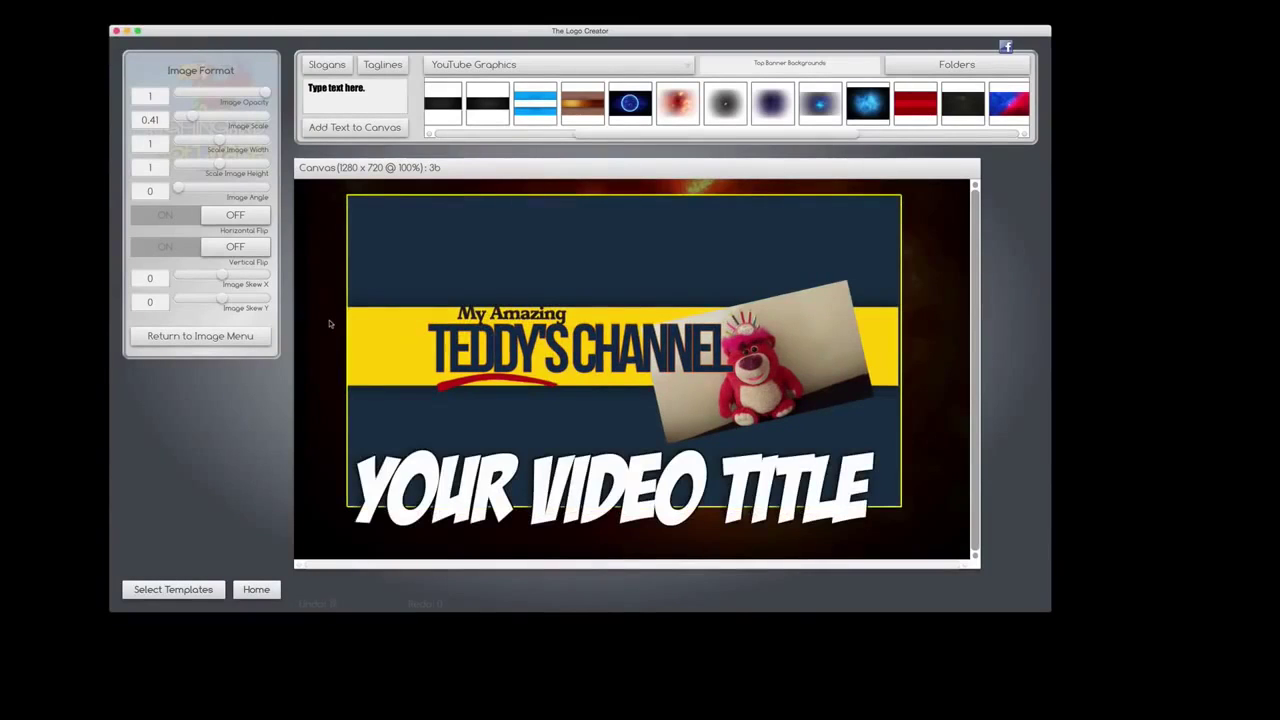
click(329, 323)
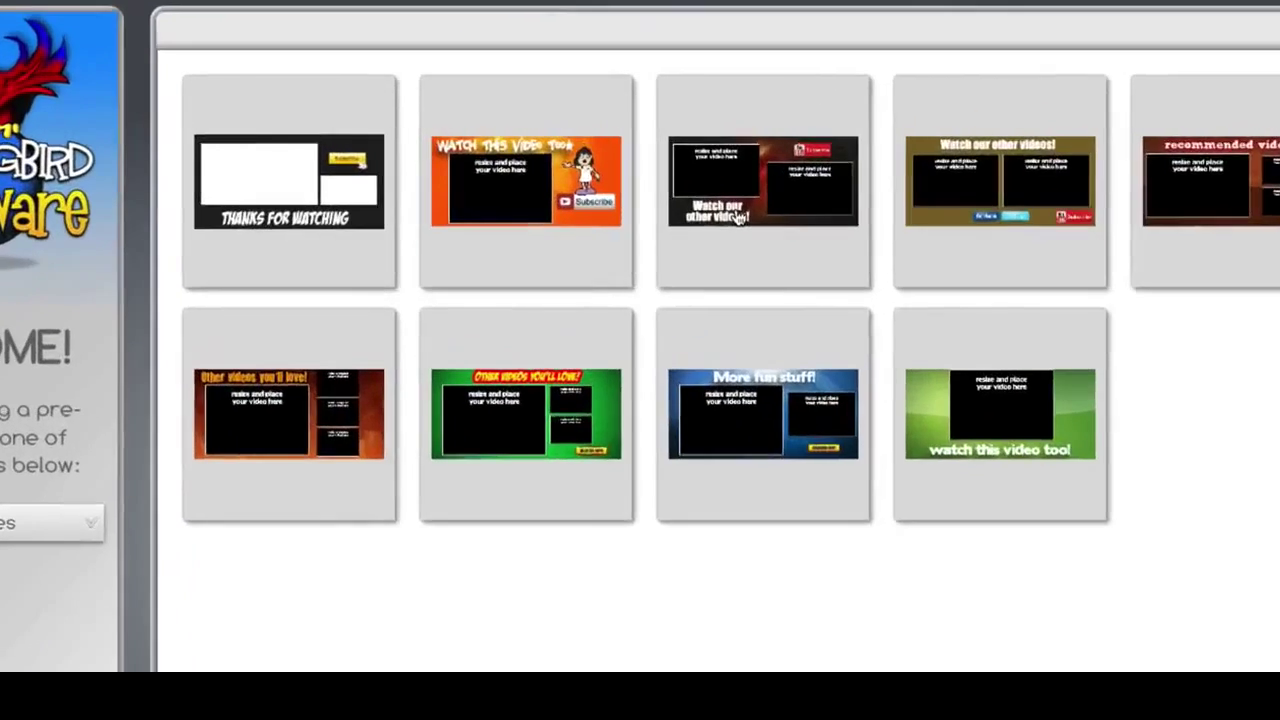
Start from the third bumper template and swap the fiery background for the red striped graphic
click(612, 186)
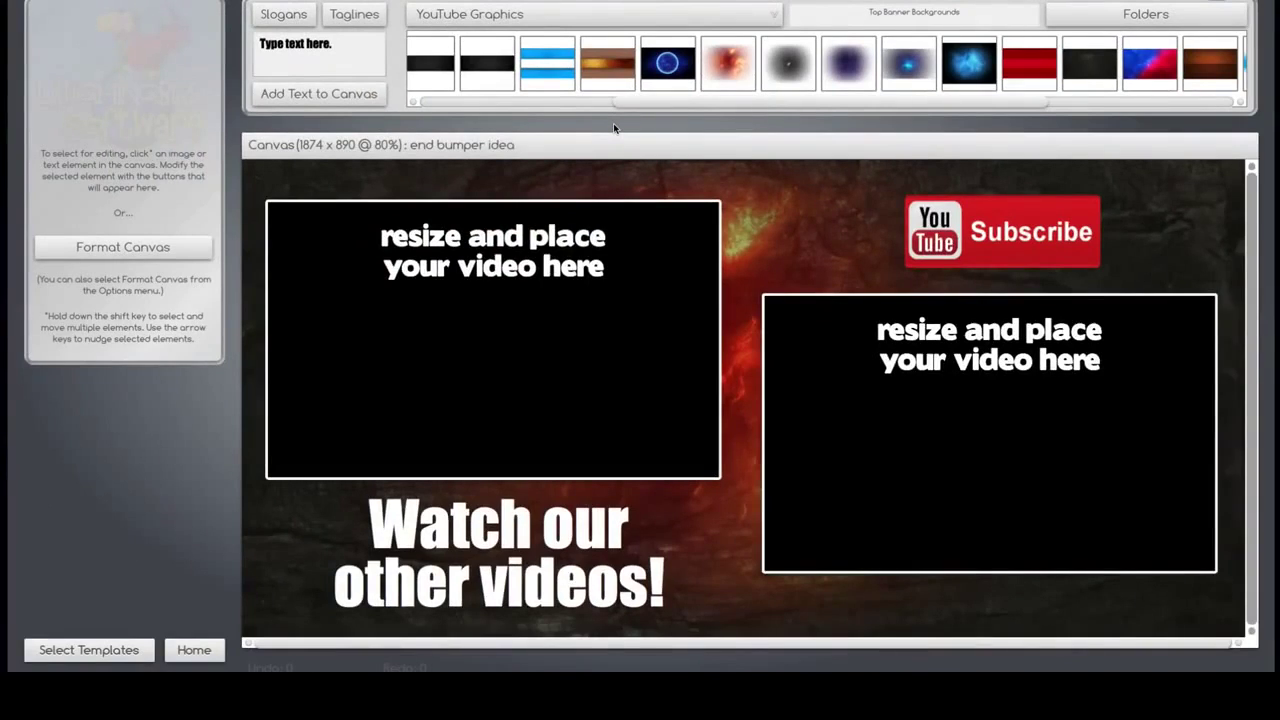
click(790, 254)
key(Delete)
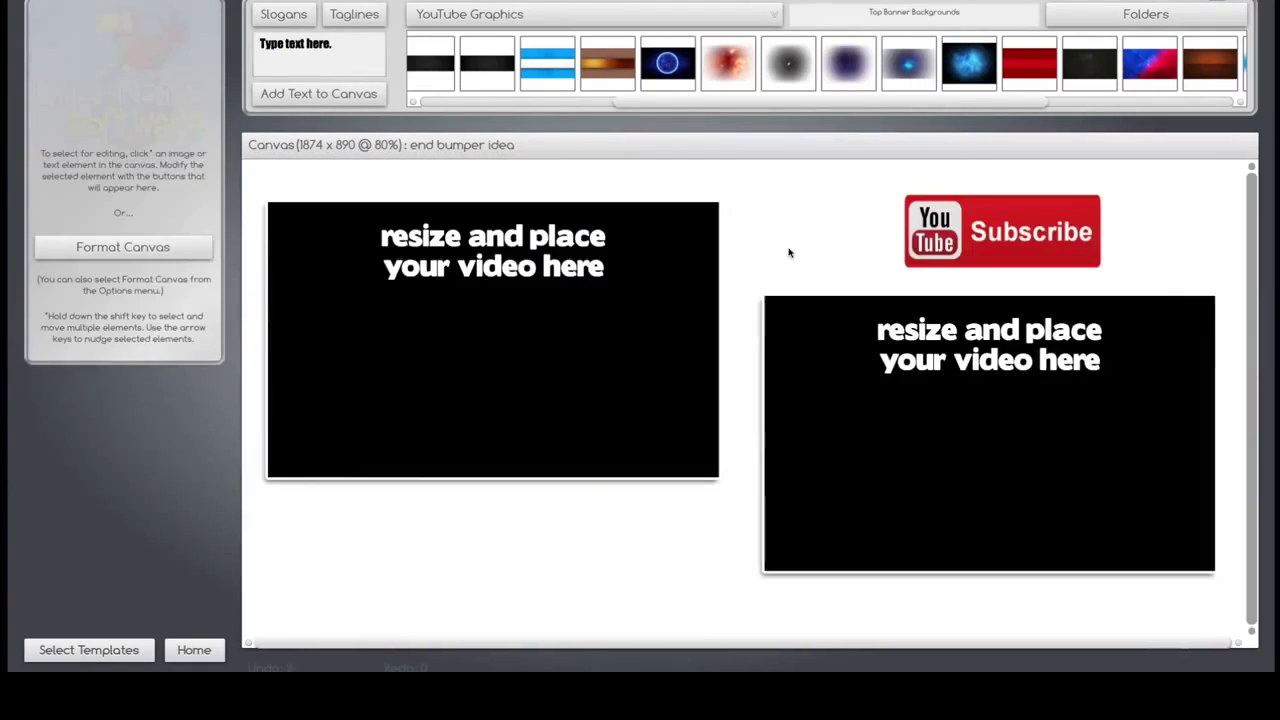
drag(1027, 66, 601, 474)
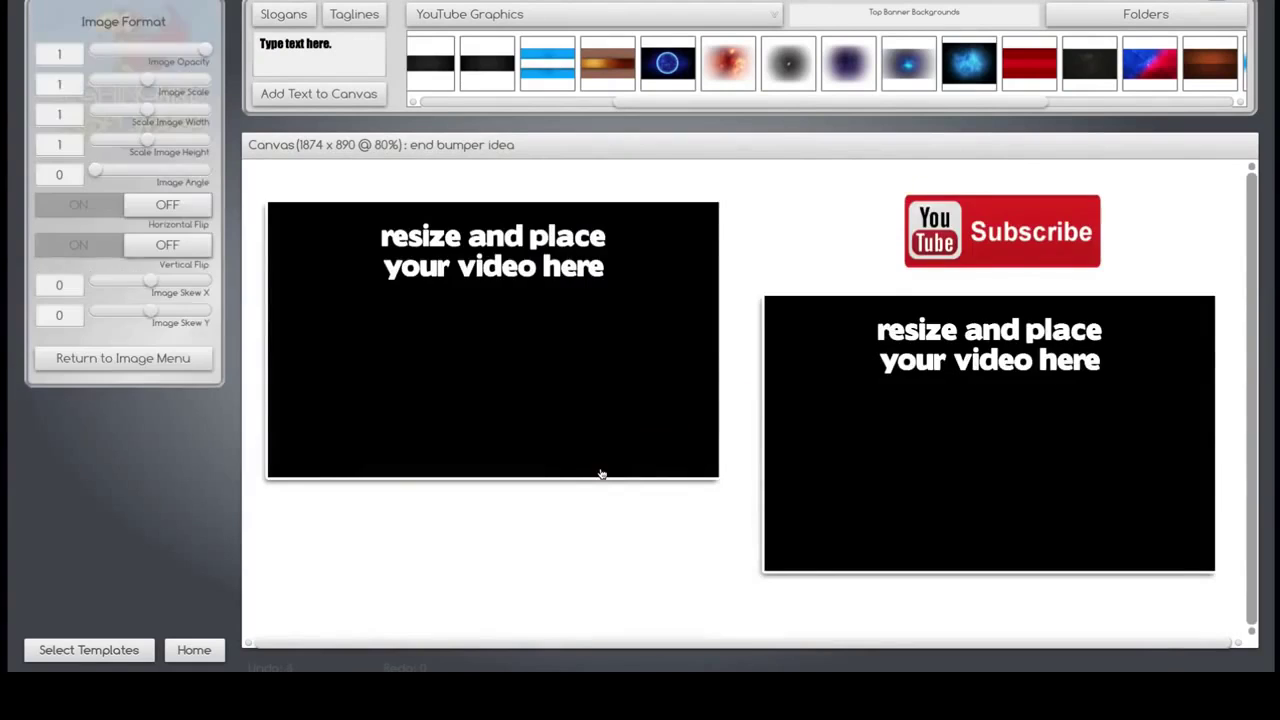
Delete the extra video box and enlarge the remaining one to scale 0.93, centred on the canvas
drag(945, 440, 920, 437)
key(Delete)
drag(587, 335, 827, 313)
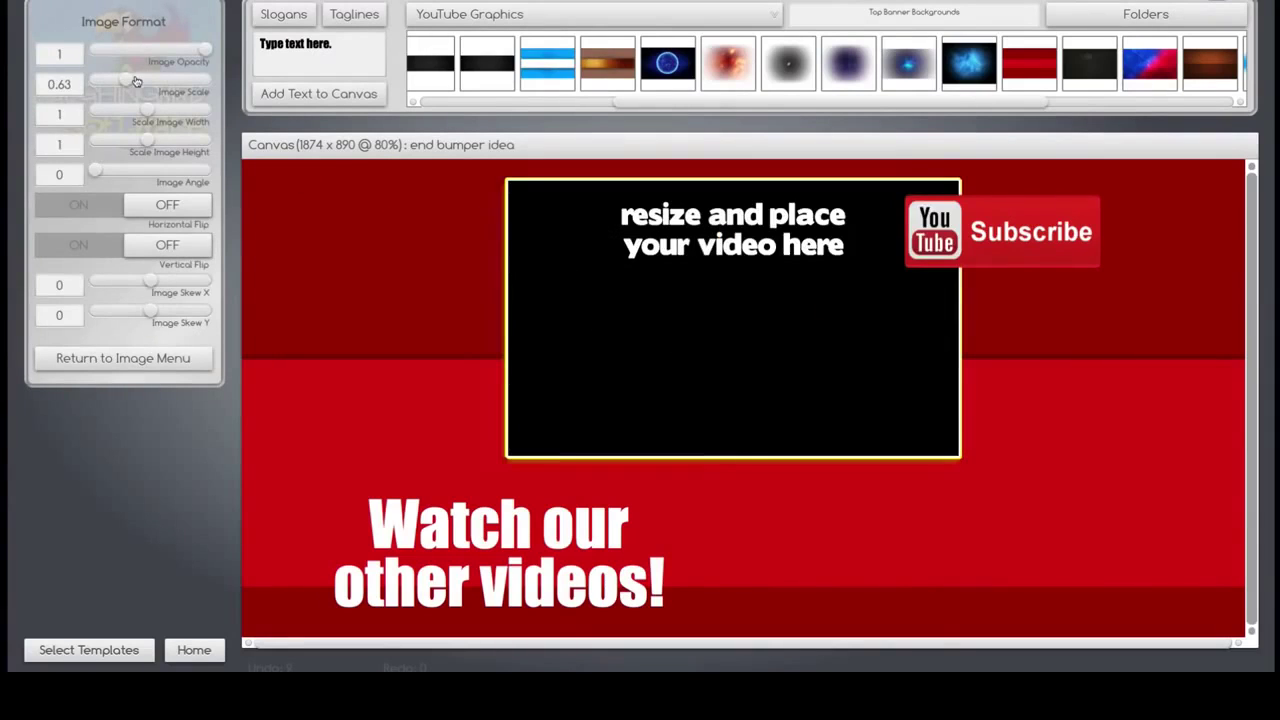
drag(133, 81, 146, 81)
drag(587, 331, 585, 396)
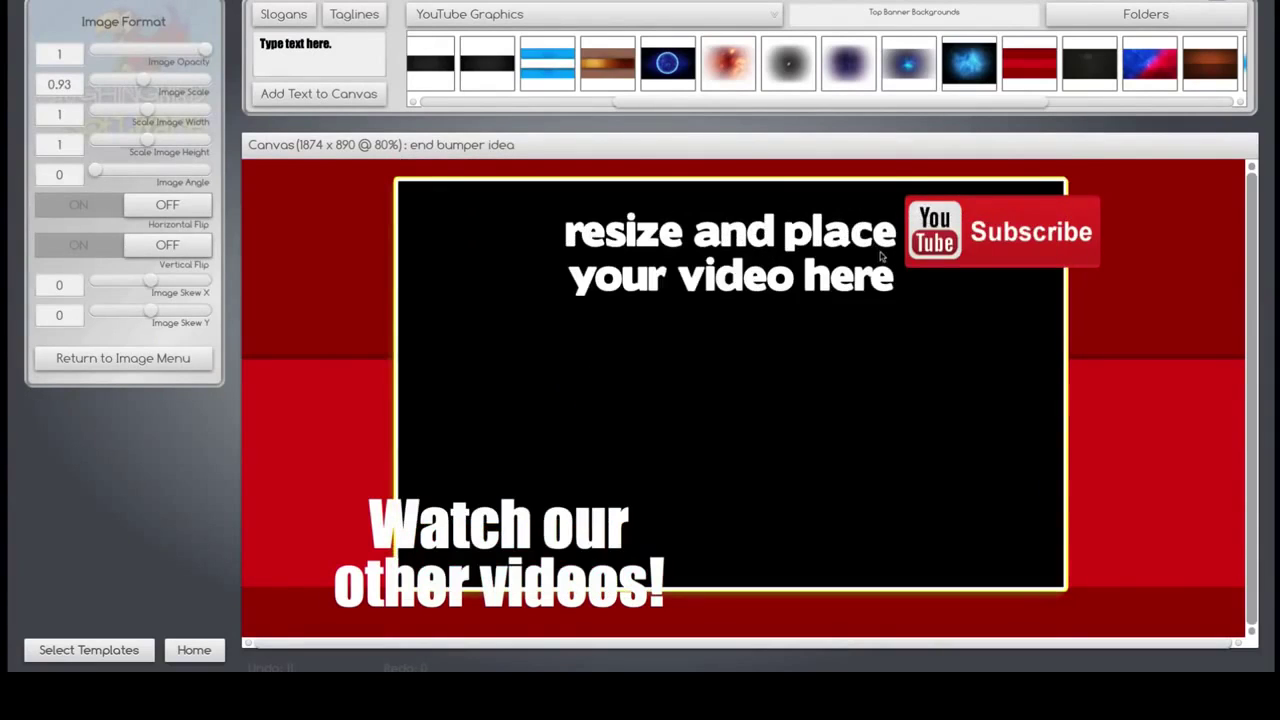
Remove the Subscribe graphic from the bumper
drag(986, 212, 1029, 540)
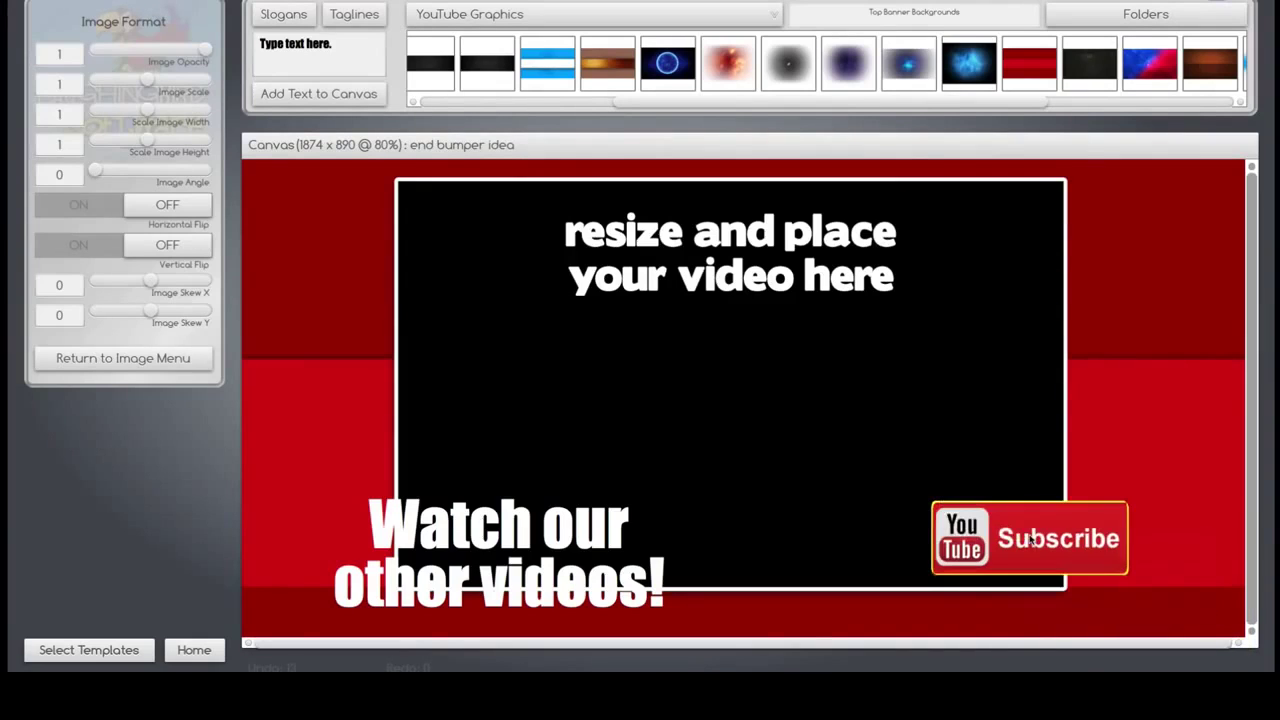
key(Delete)
click(1133, 24)
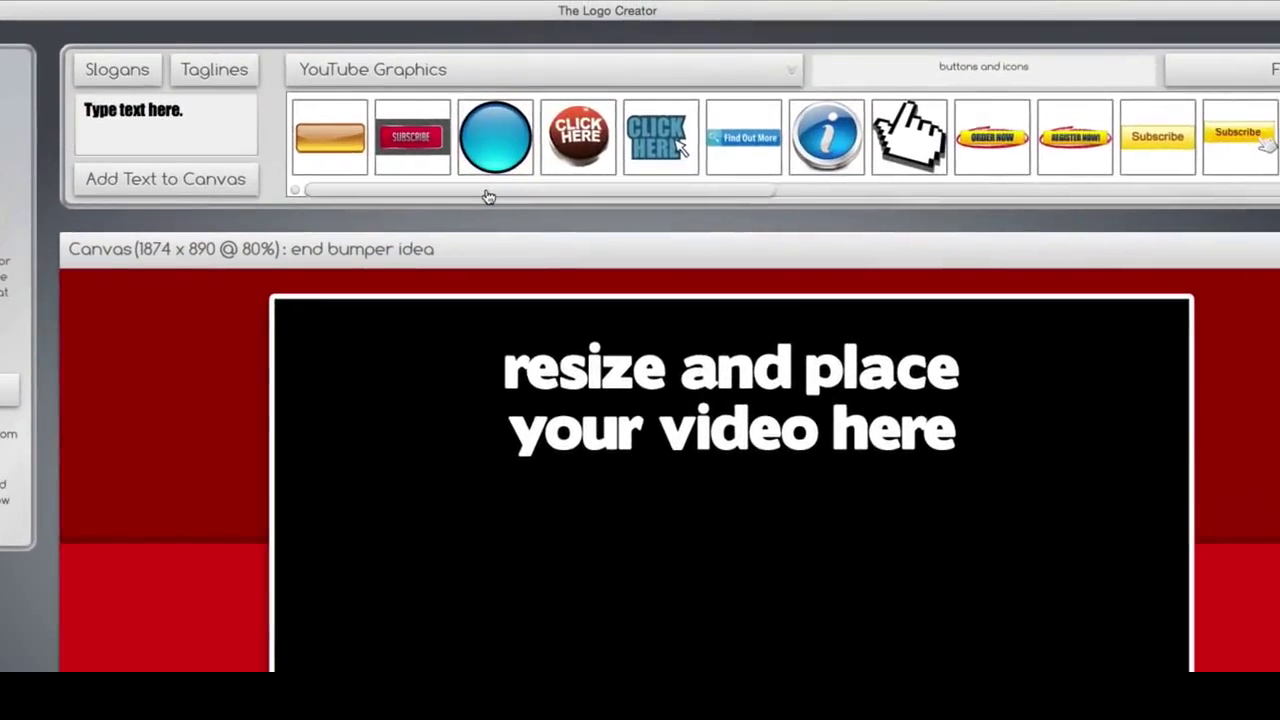
Add a Subscribe button and an arrow pointer, and shrink and lower the main video box
drag(556, 106, 621, 106)
drag(572, 197, 700, 205)
click(622, 153)
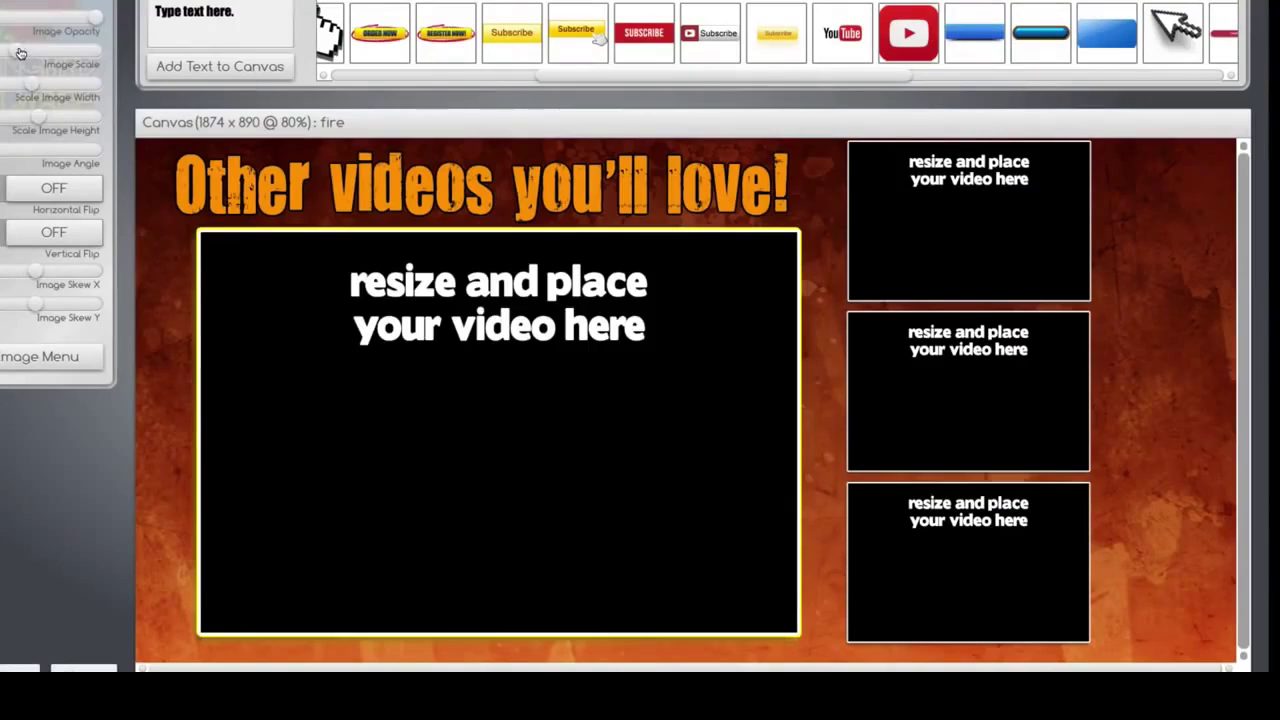
drag(529, 457, 529, 492)
click(1183, 14)
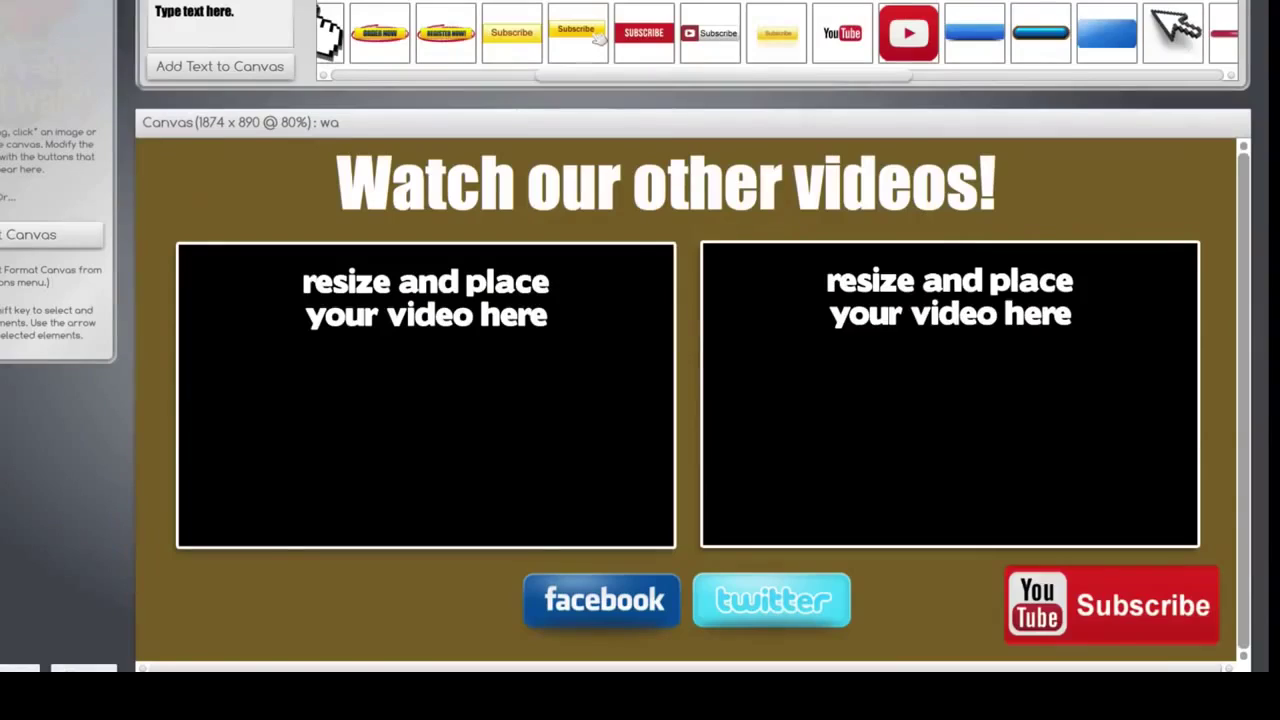
Drop the sunburst background onto the bumper, reposition the Subscribe button and adjust the title shadow angle
click(1137, 18)
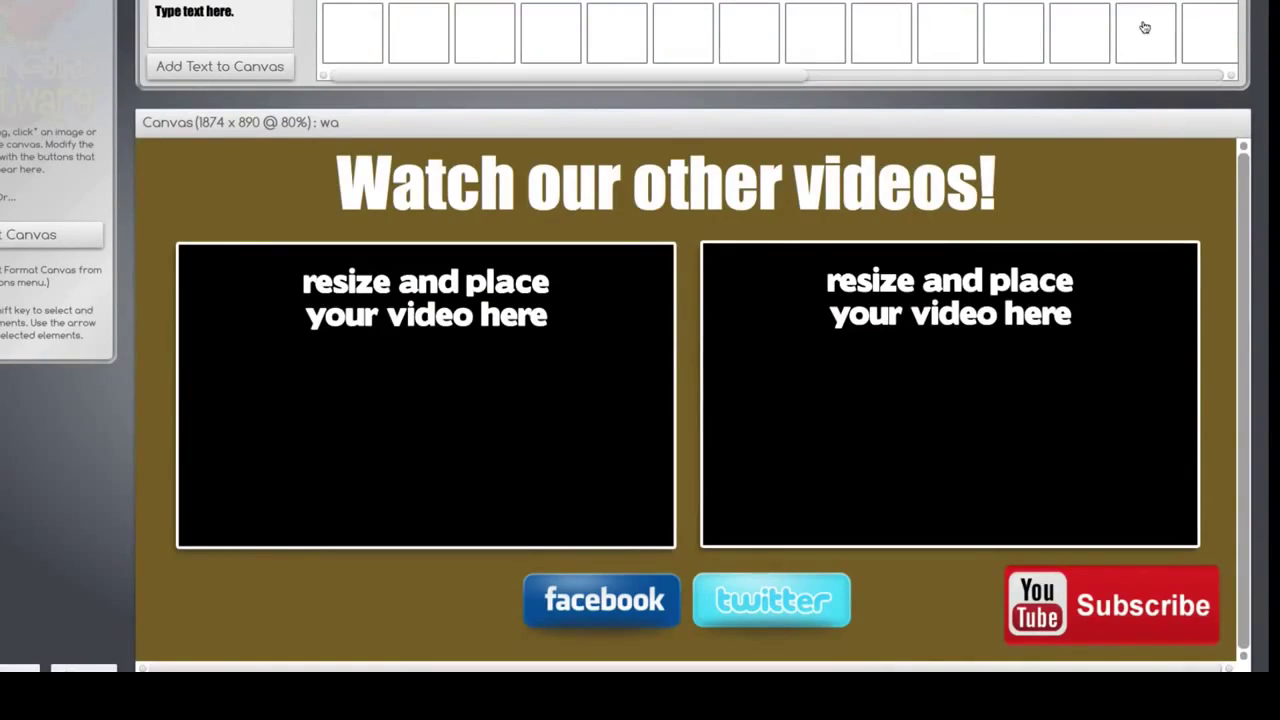
drag(620, 45, 650, 369)
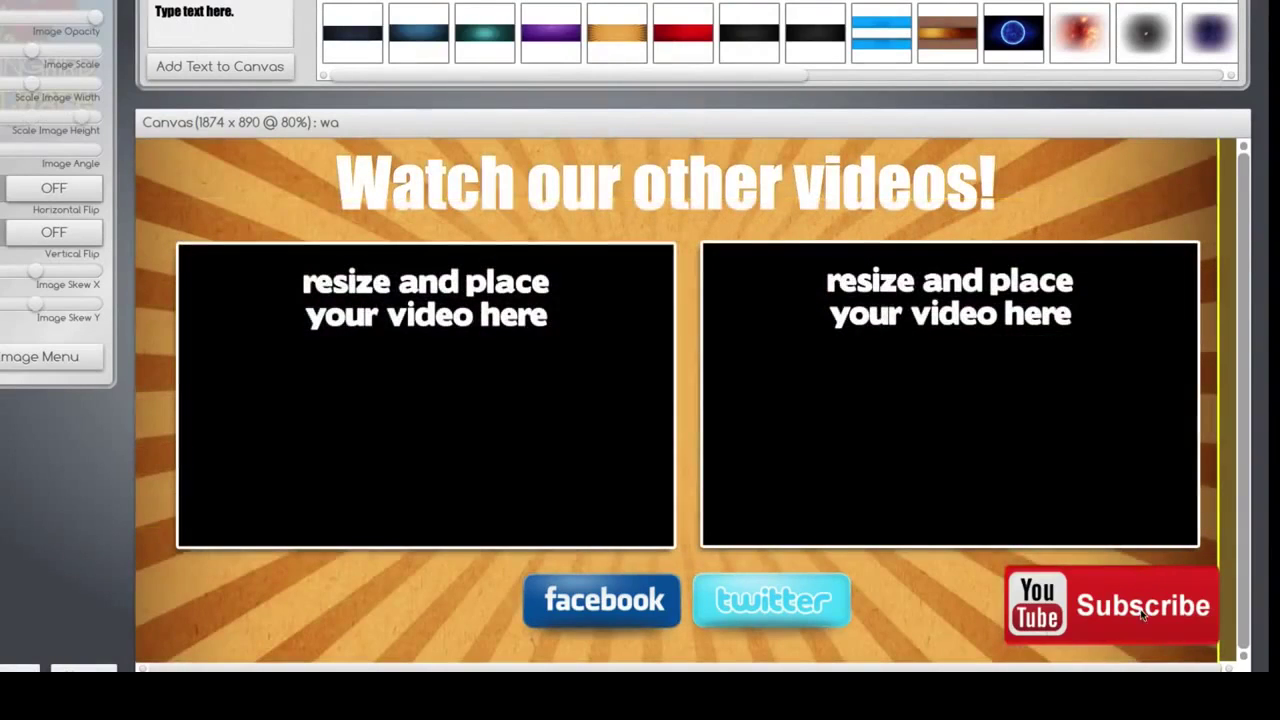
drag(1140, 610, 1100, 617)
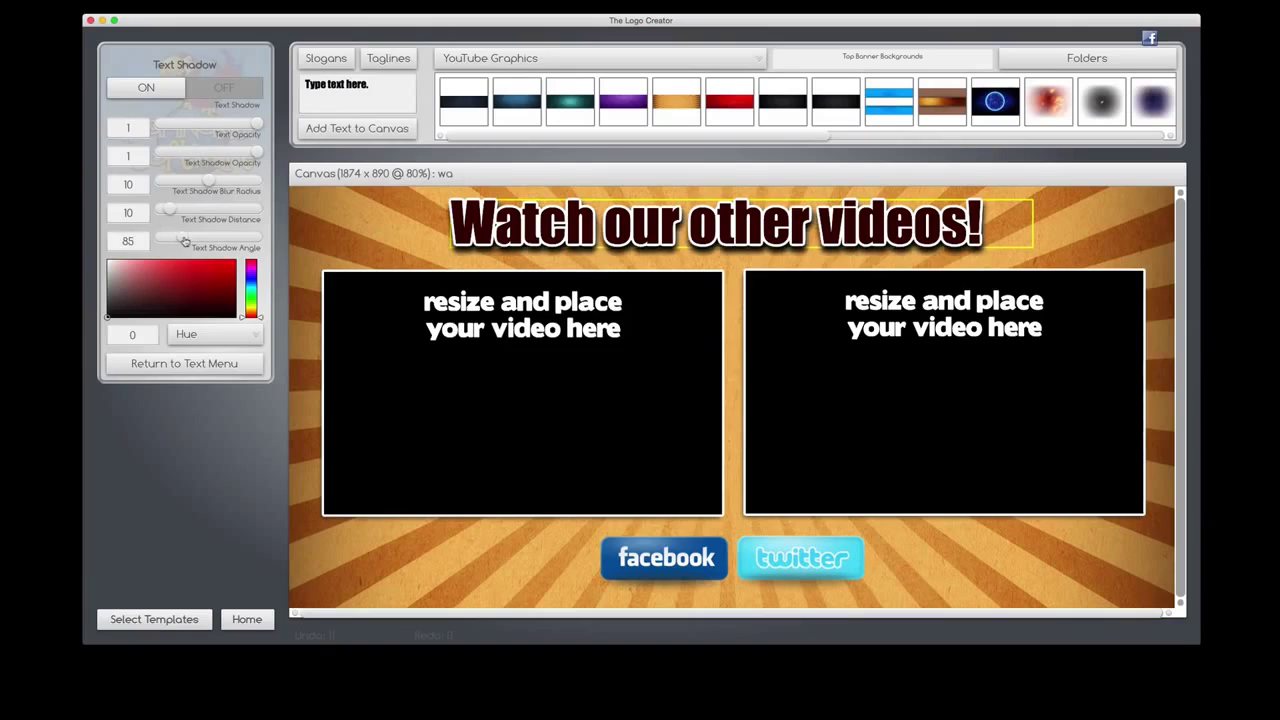
drag(184, 241, 188, 242)
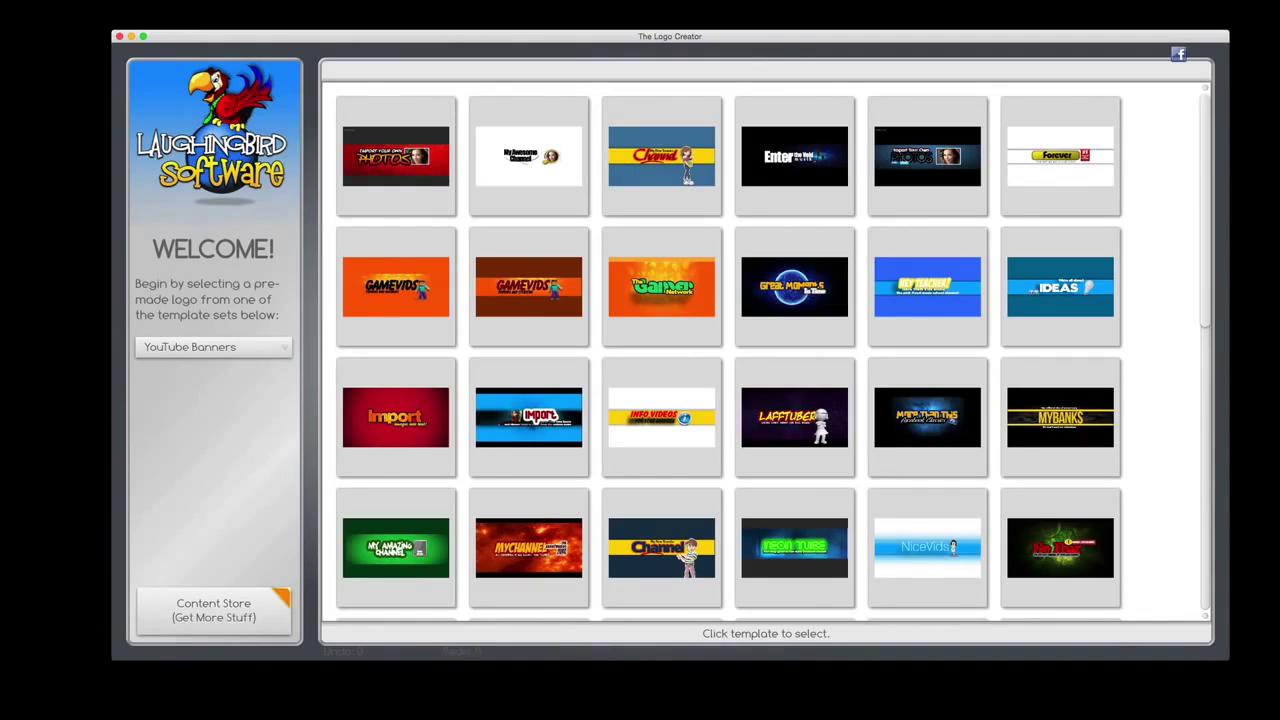
Start a design 'Gam' from the Gamer template, hide the YouTube guides and unlock canvas size
click(689, 311)
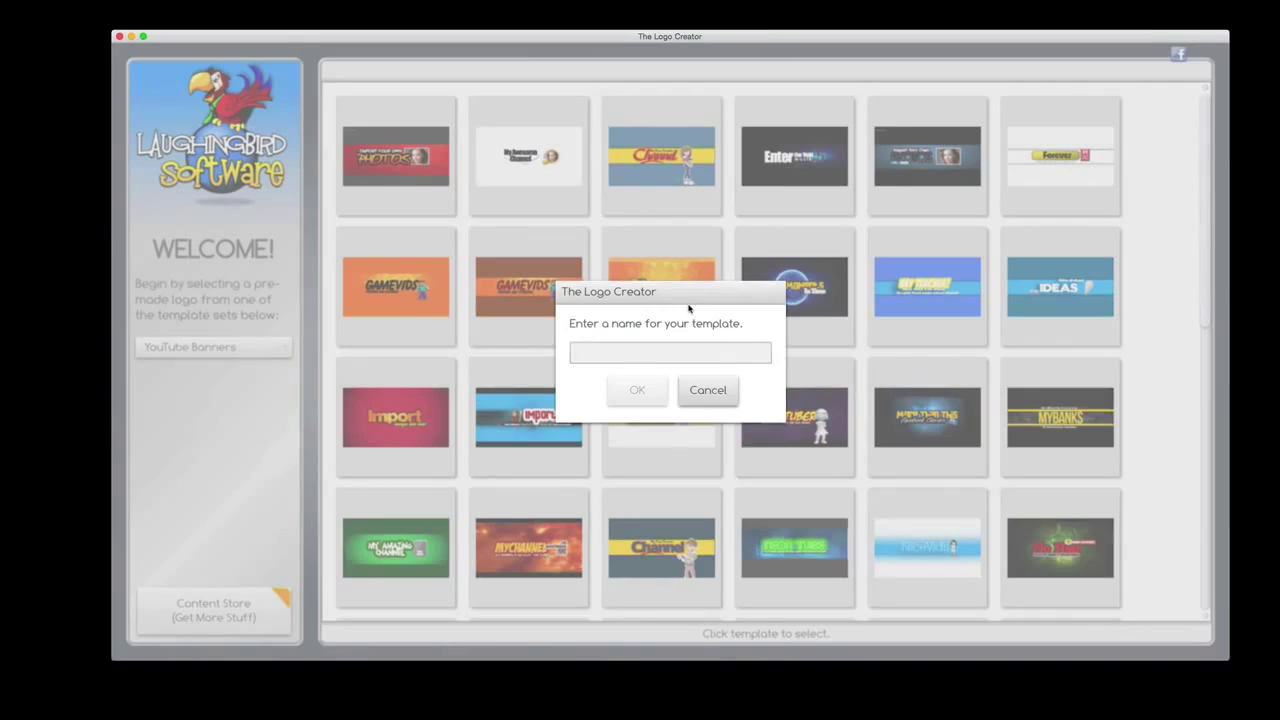
text(Gamer)
key(Return)
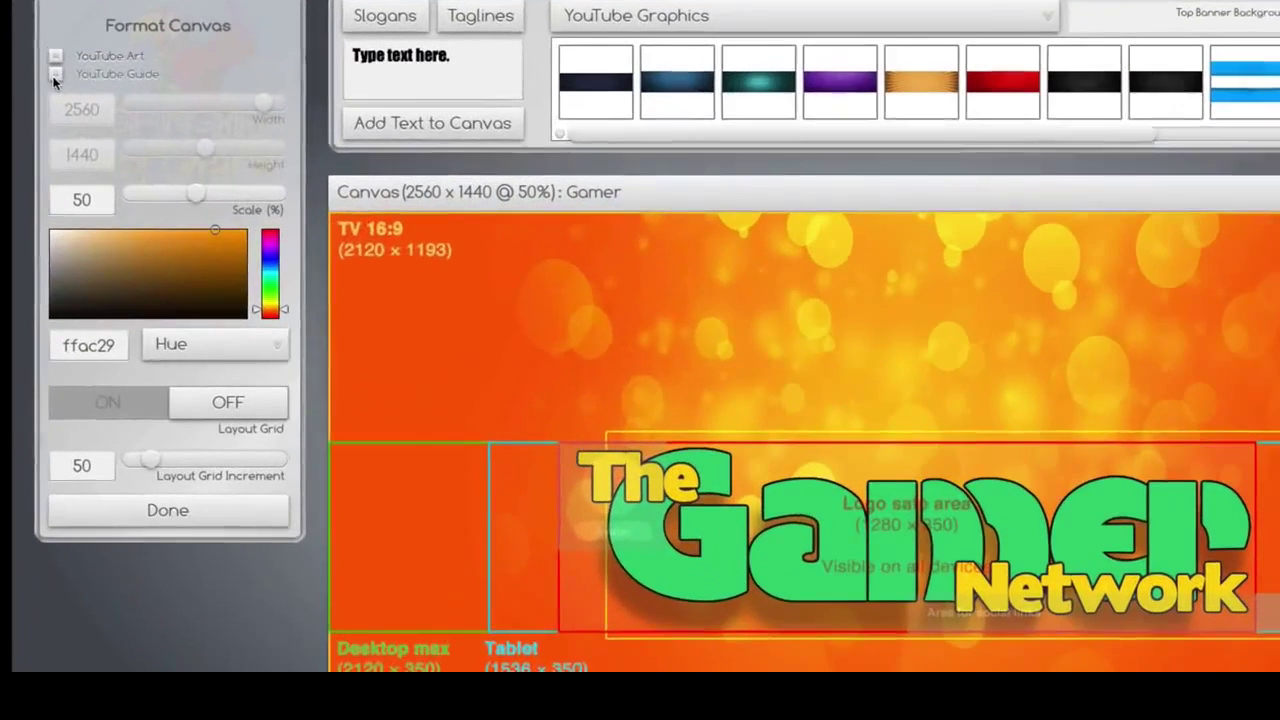
click(139, 112)
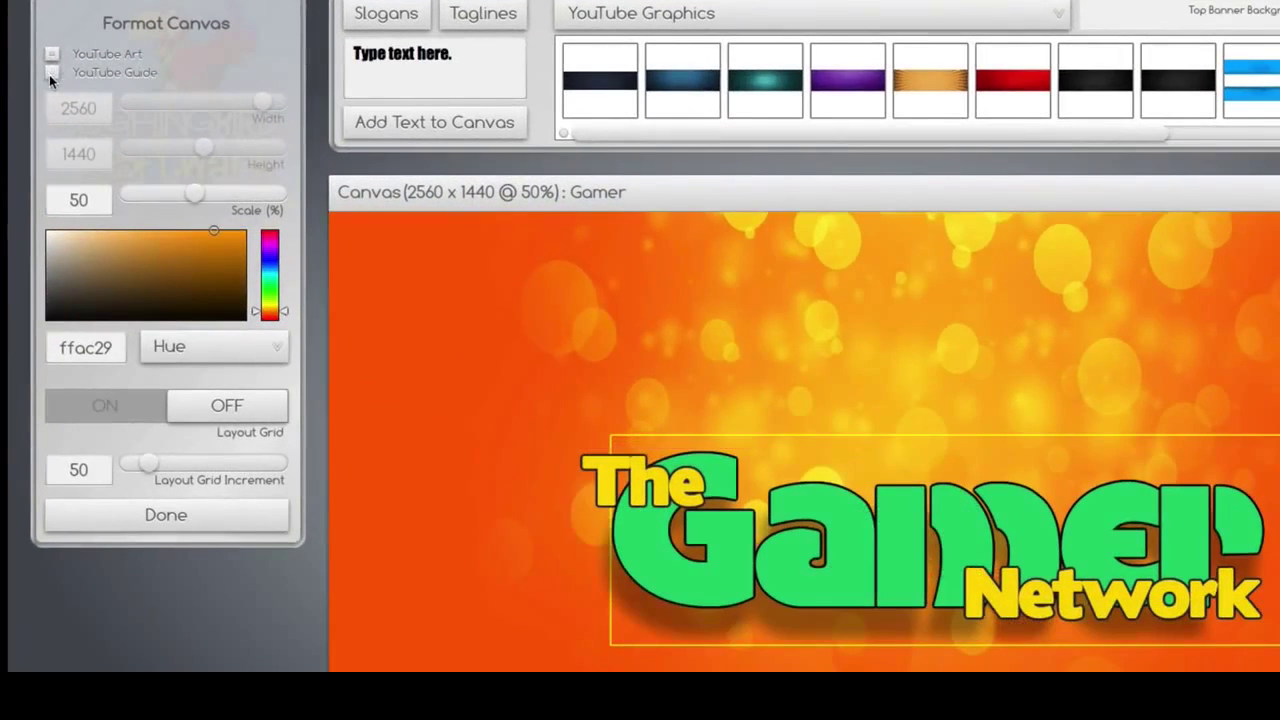
click(49, 58)
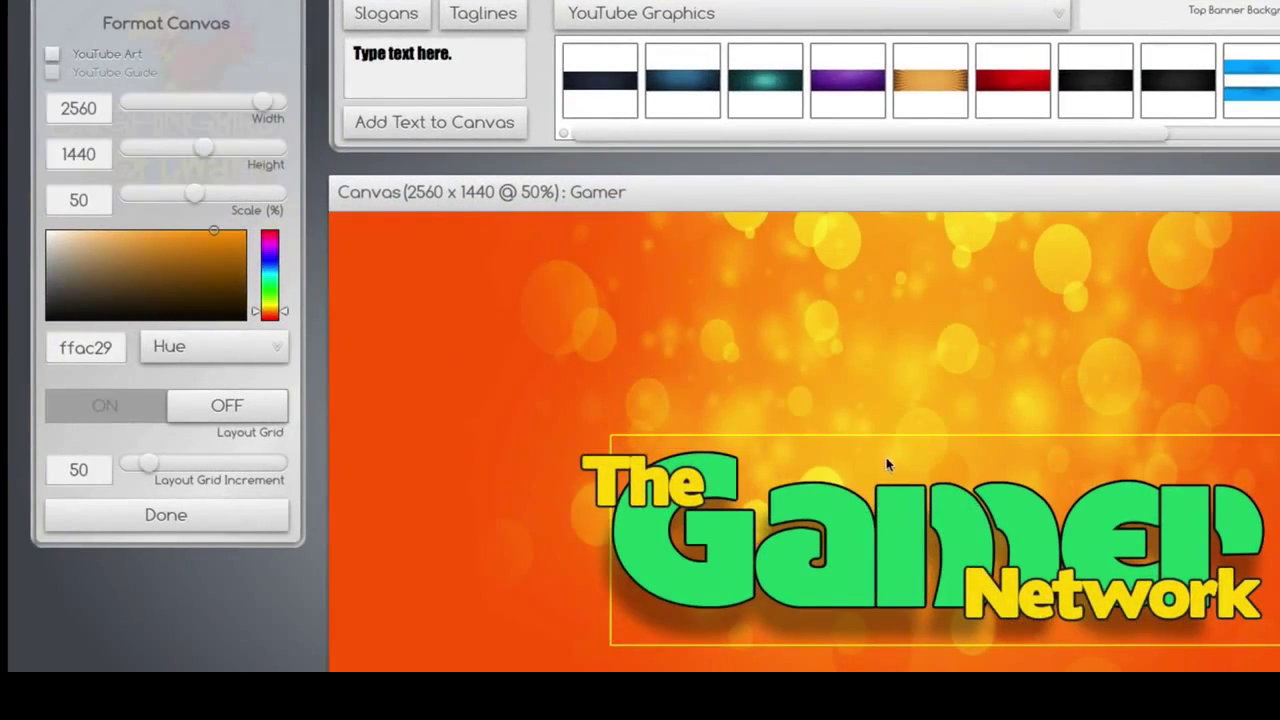
Move 'The' to the upper left, scale the background to 1.04 and shift 'Network' right
drag(664, 491, 524, 309)
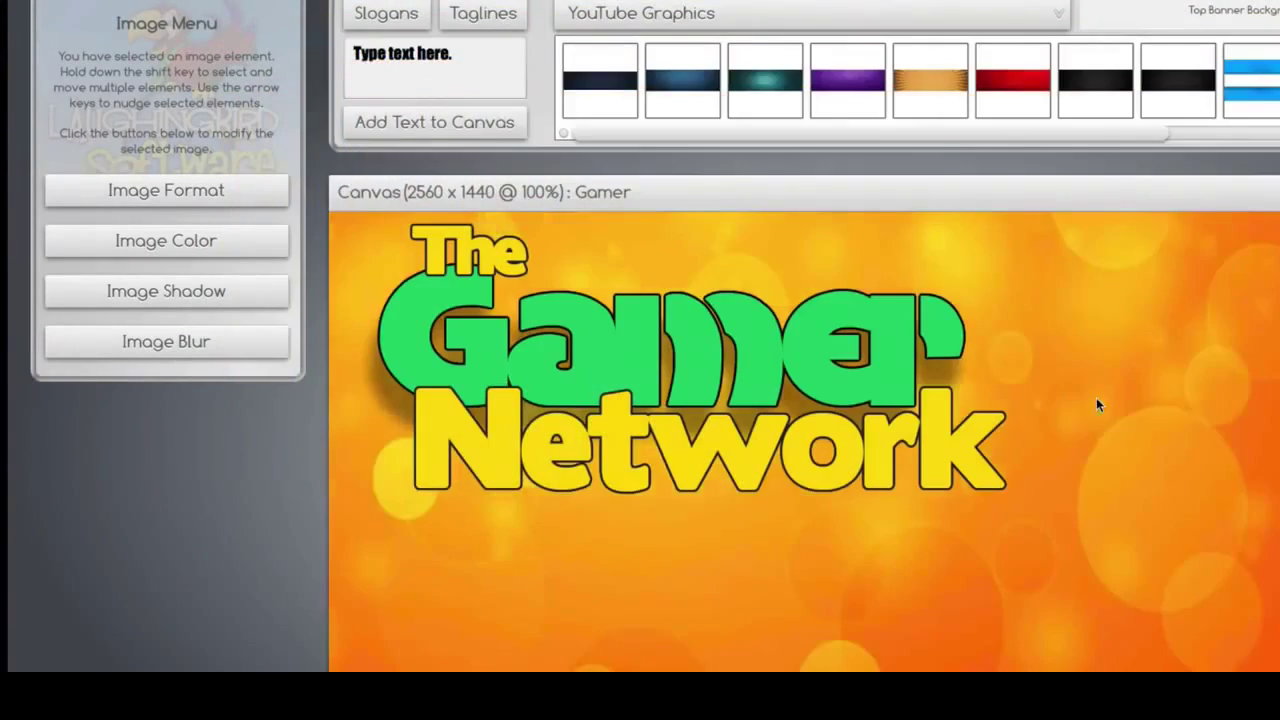
click(190, 195)
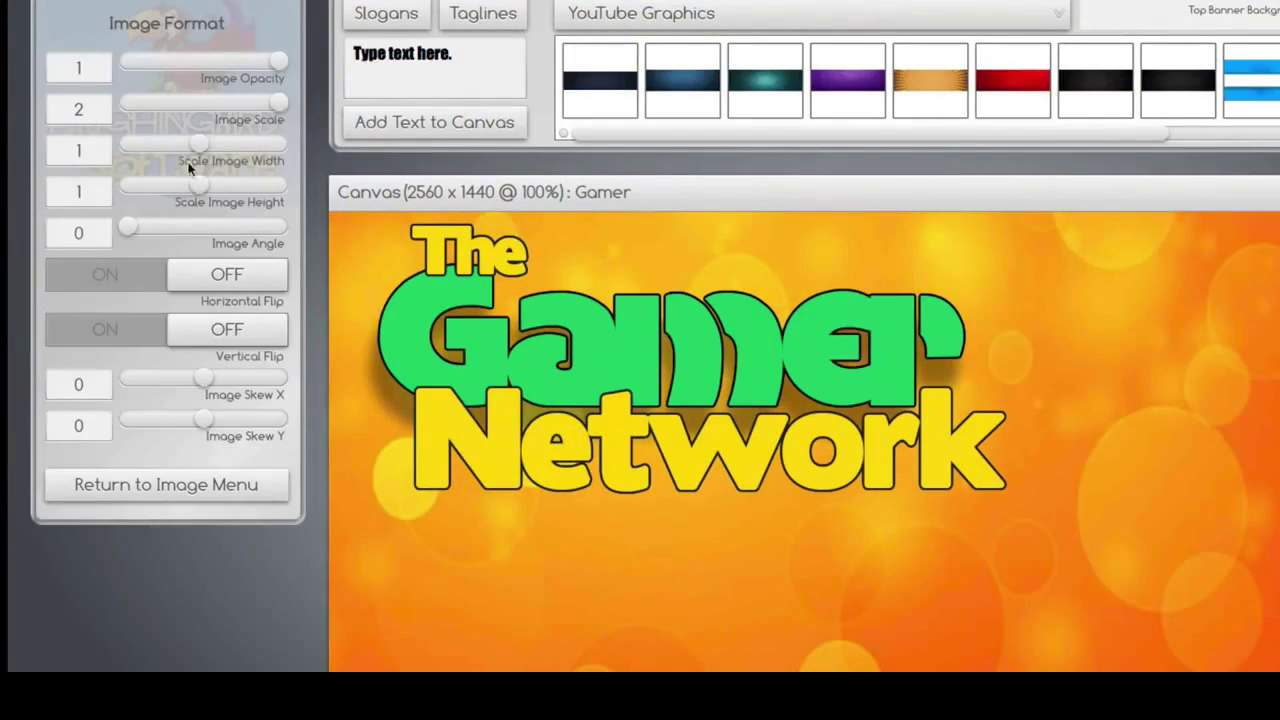
drag(277, 101, 199, 103)
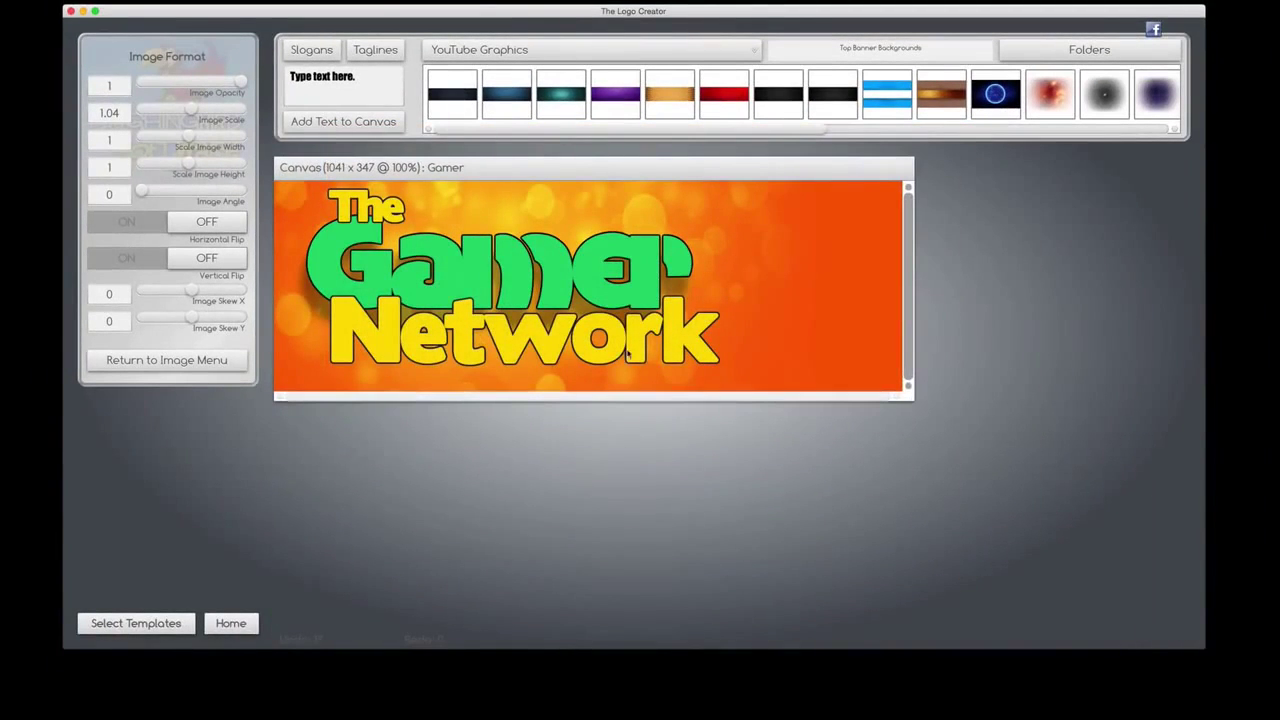
drag(628, 352, 697, 330)
click(858, 268)
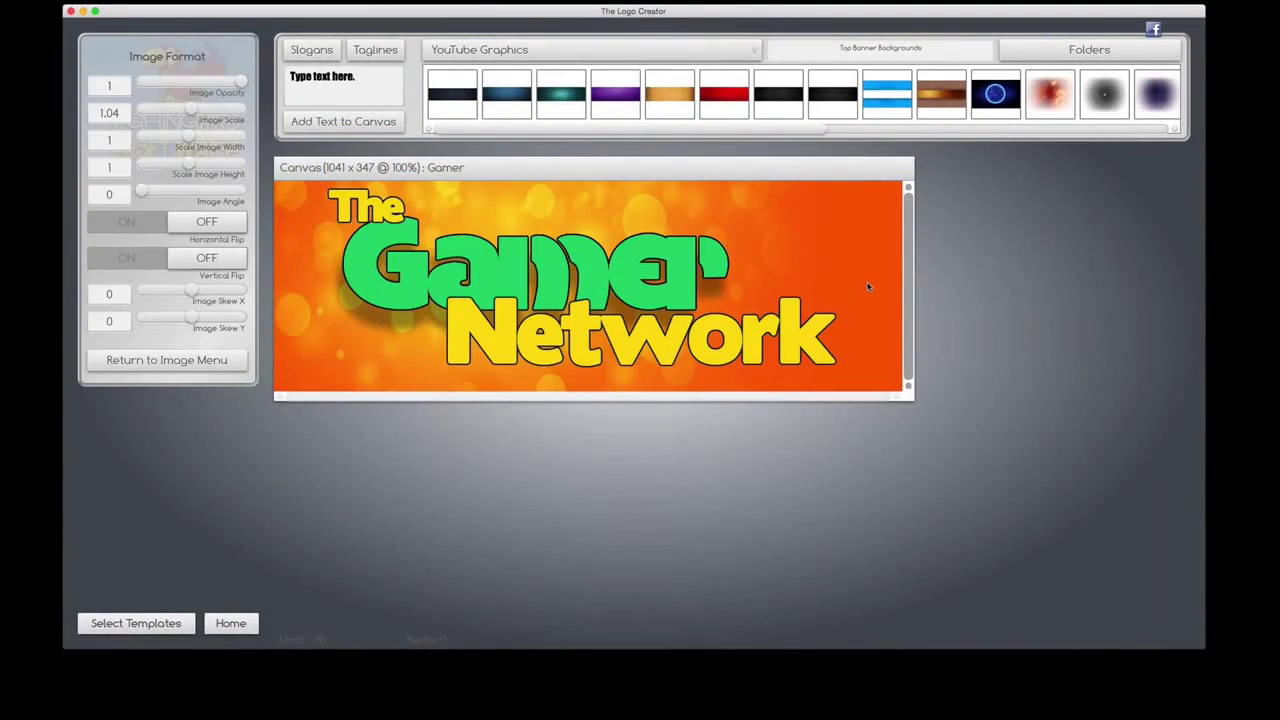
Add a pointing toon character at the banner's right side
scroll(1043, 94, down, 2)
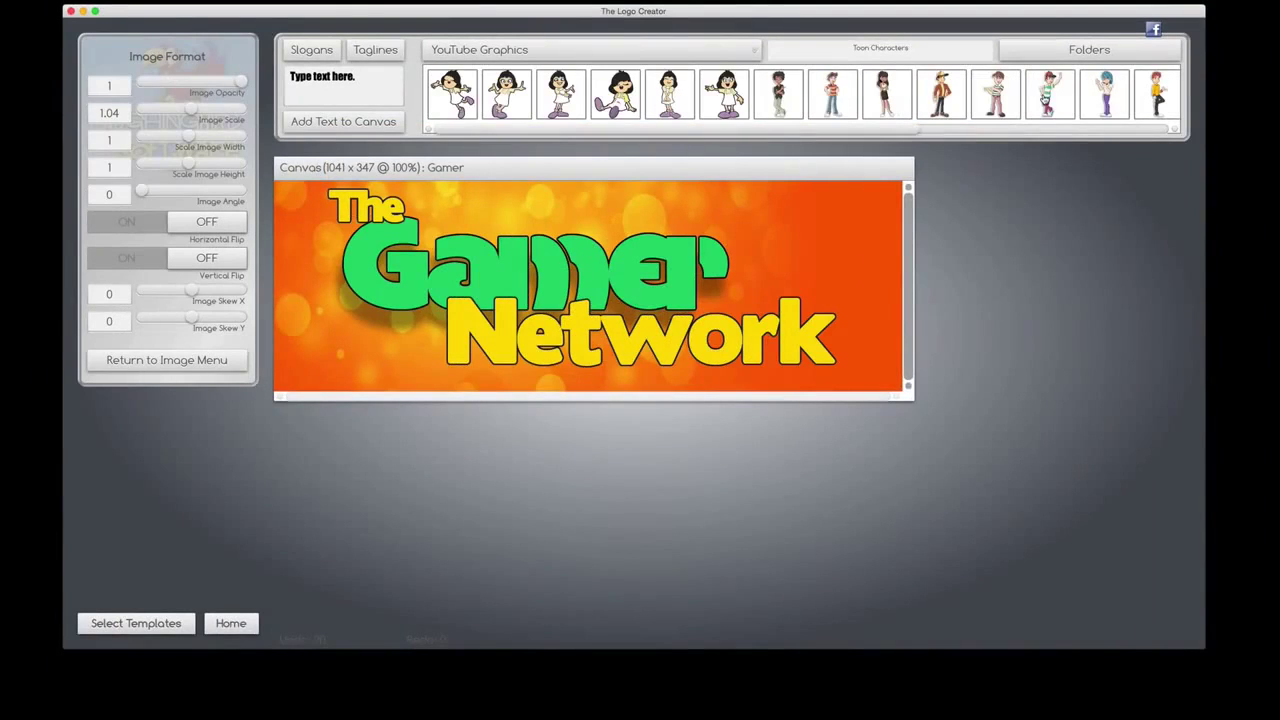
drag(997, 88, 808, 330)
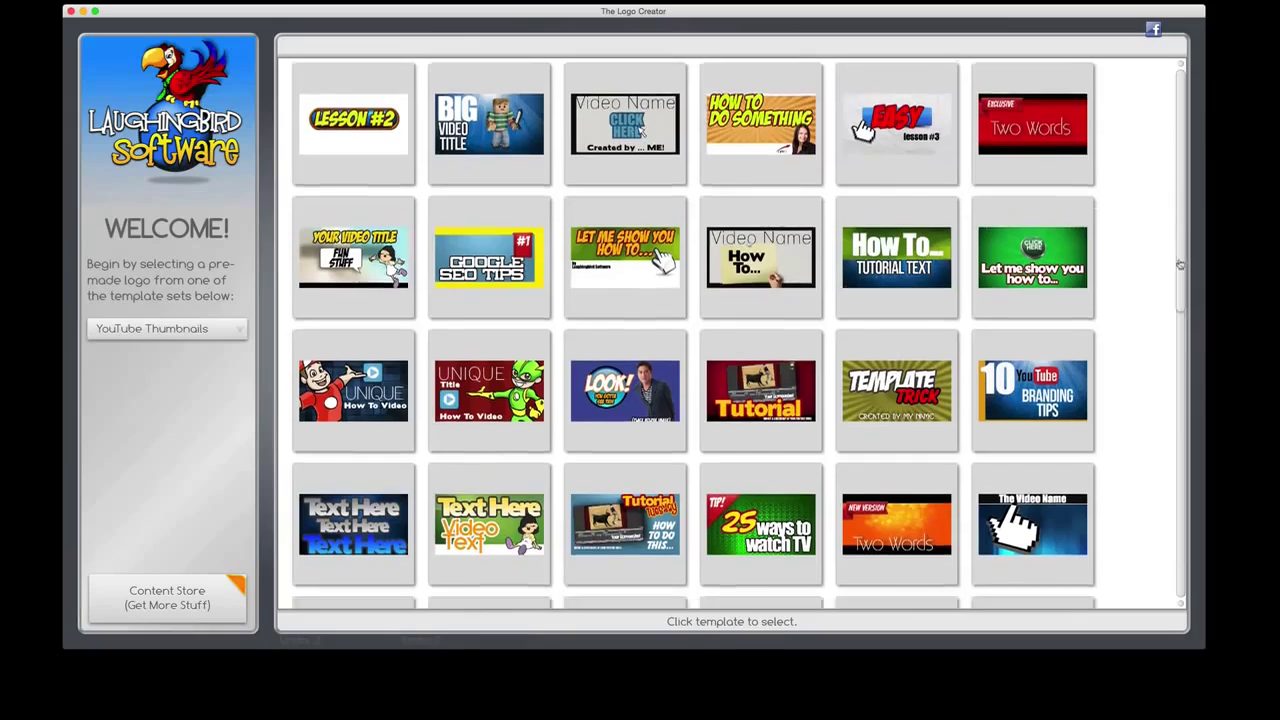
scroll(1179, 374, down, 10)
scroll(1179, 374, up, 6)
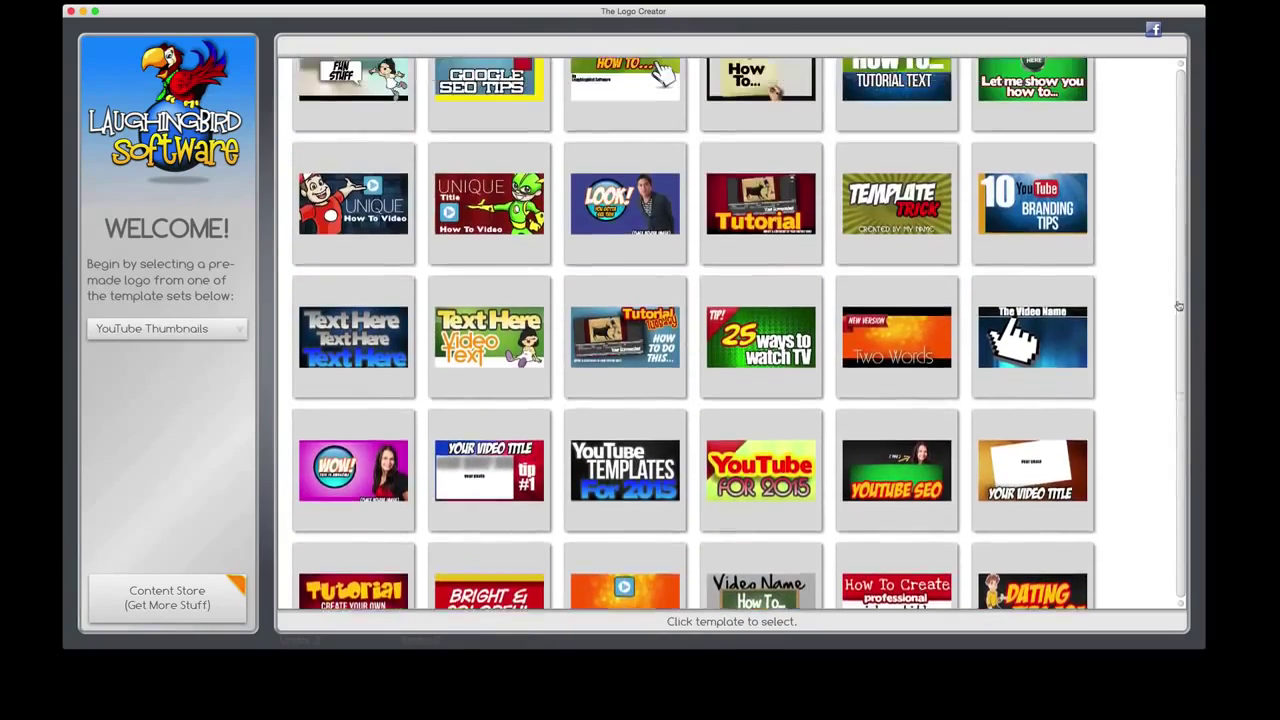
Create the 'blog image' design from the EASY lesson #3 template and select its EASY text
click(918, 134)
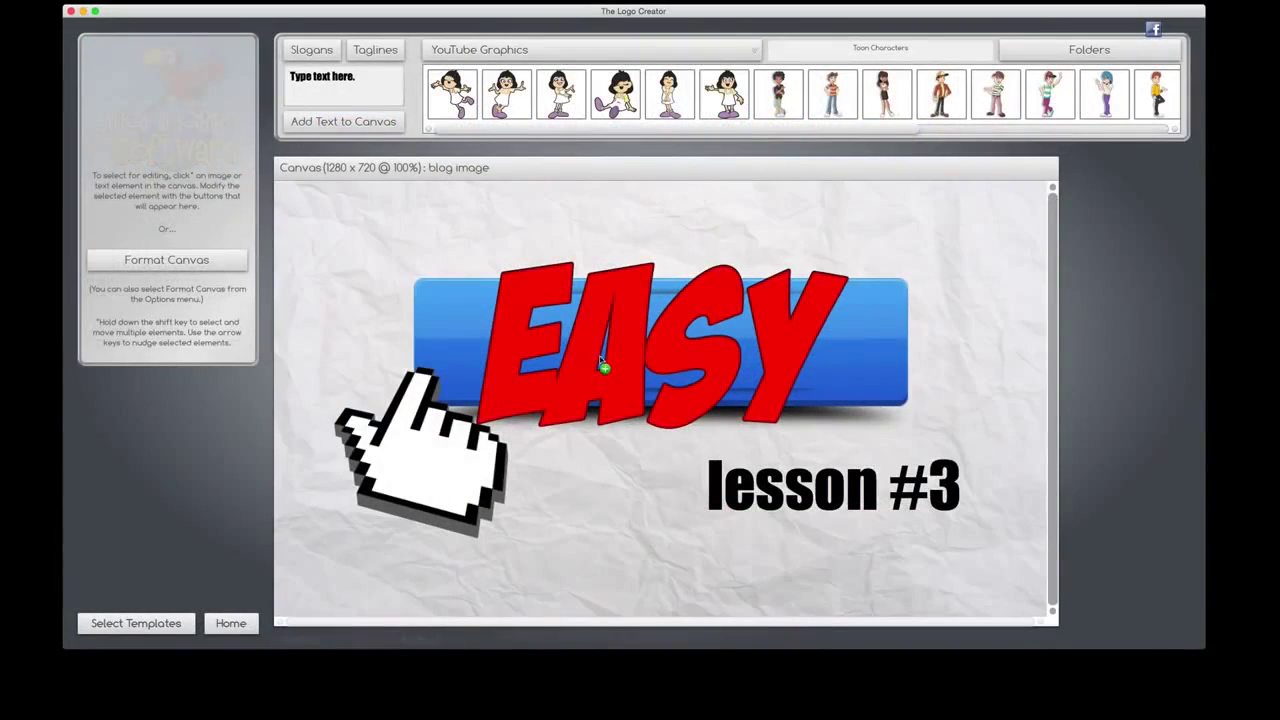
click(603, 365)
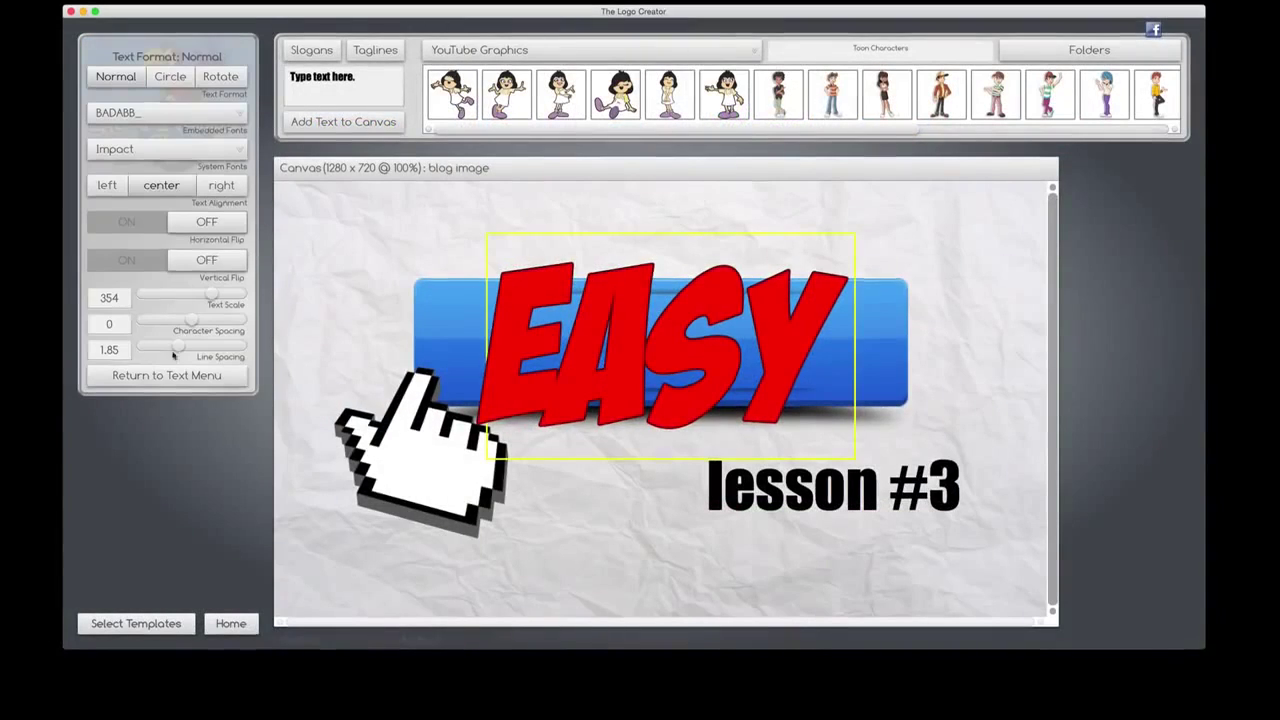